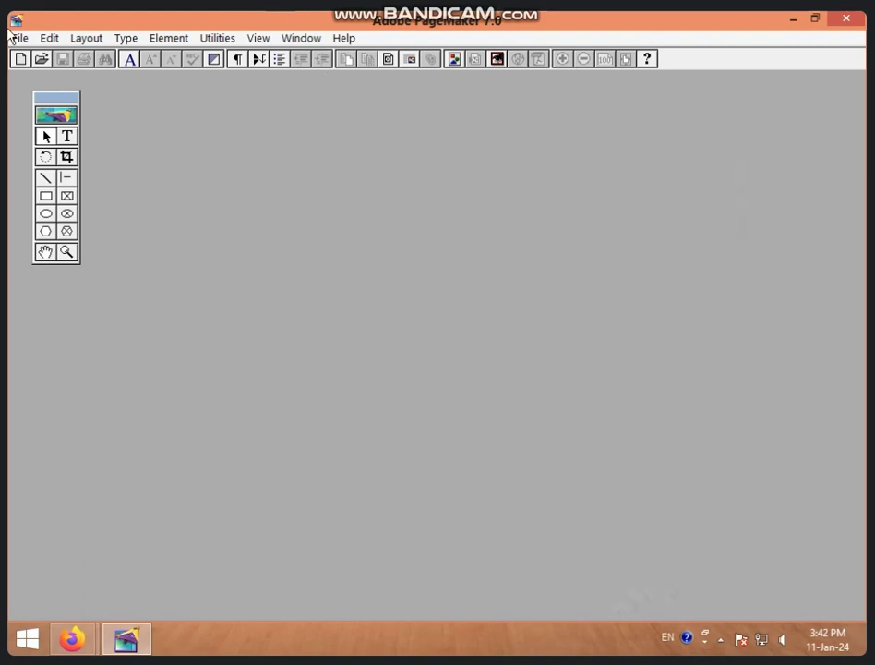
# - Create a new double-sided Letter publication with 5 pages in tall orientation
pyautogui.click(17, 39)
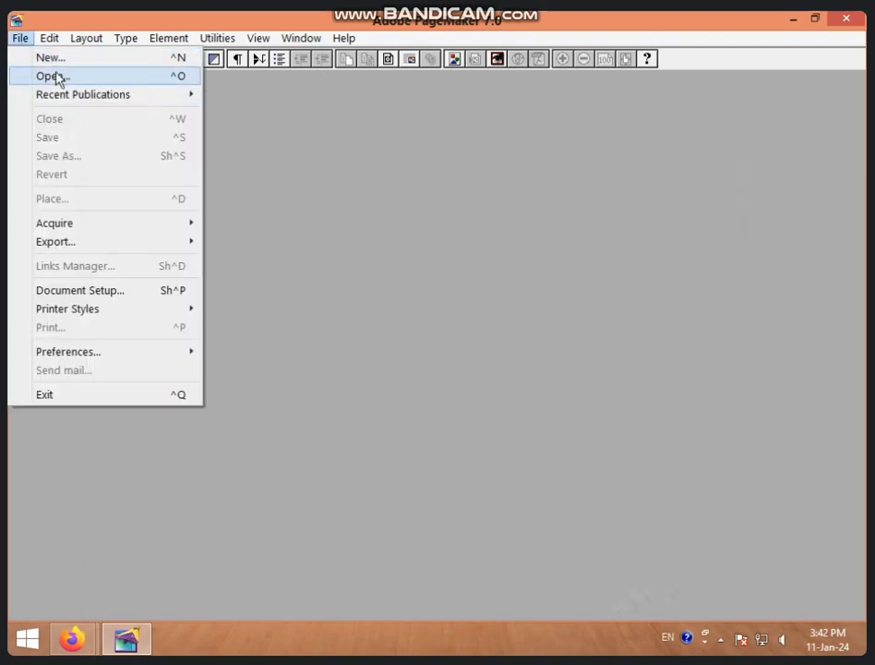
pyautogui.click(55, 59)
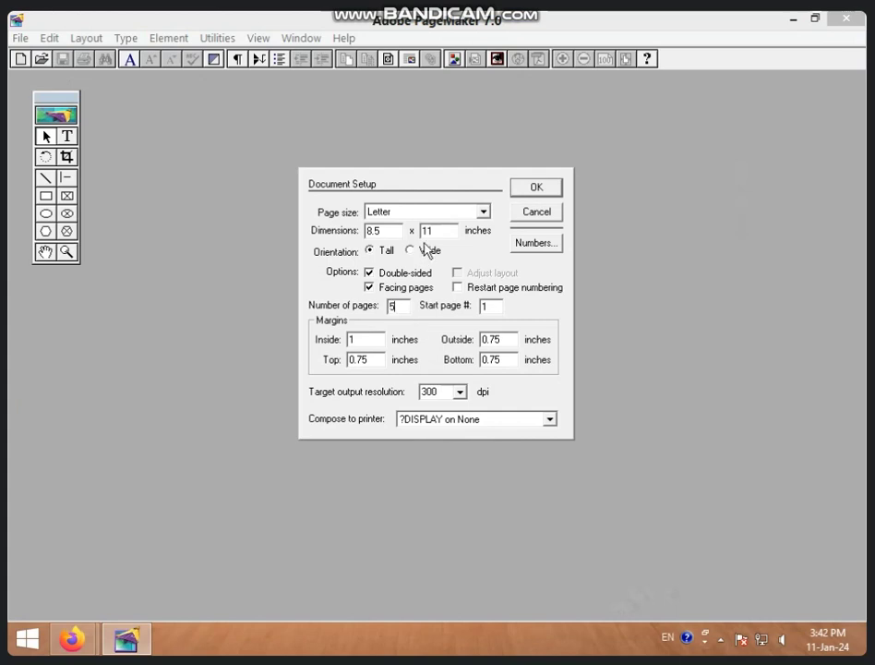
pyautogui.click(543, 187)
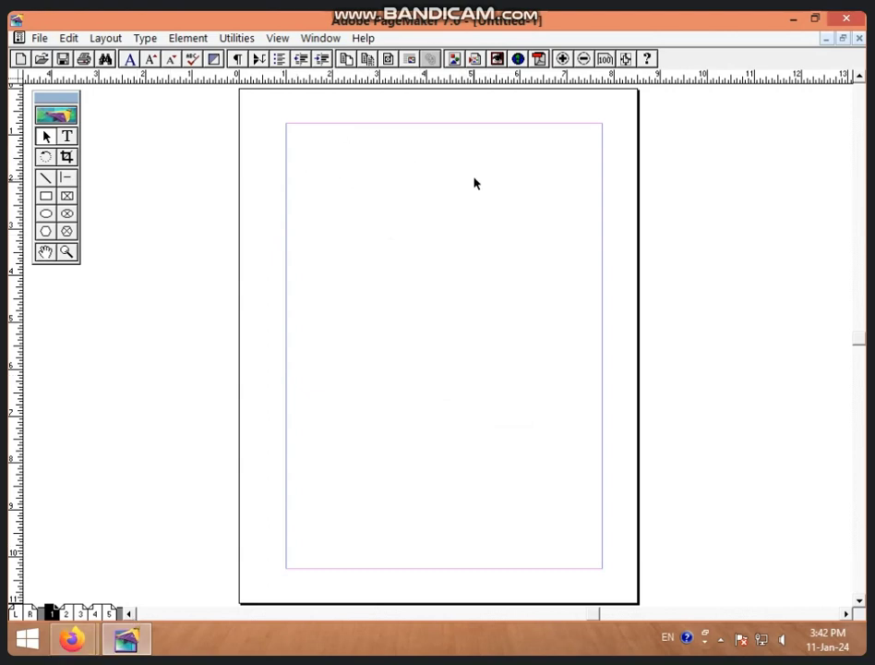
# - Switch to Word 2013 by searching for it from the Start screen and create a blank document
pyautogui.click(28, 638)
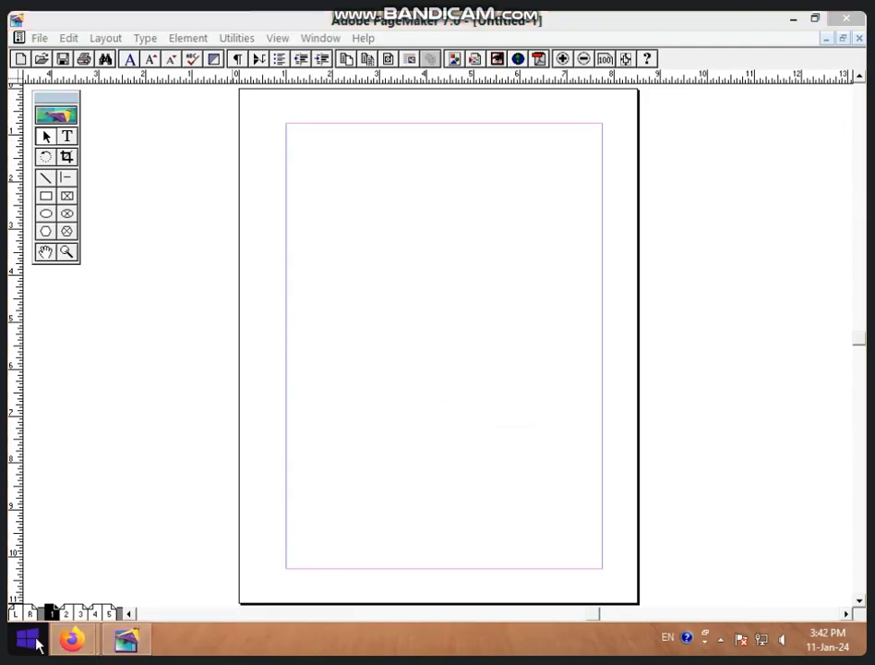
pyautogui.scroll(-3, 459, 292)
pyautogui.scroll(-1, 459, 292)
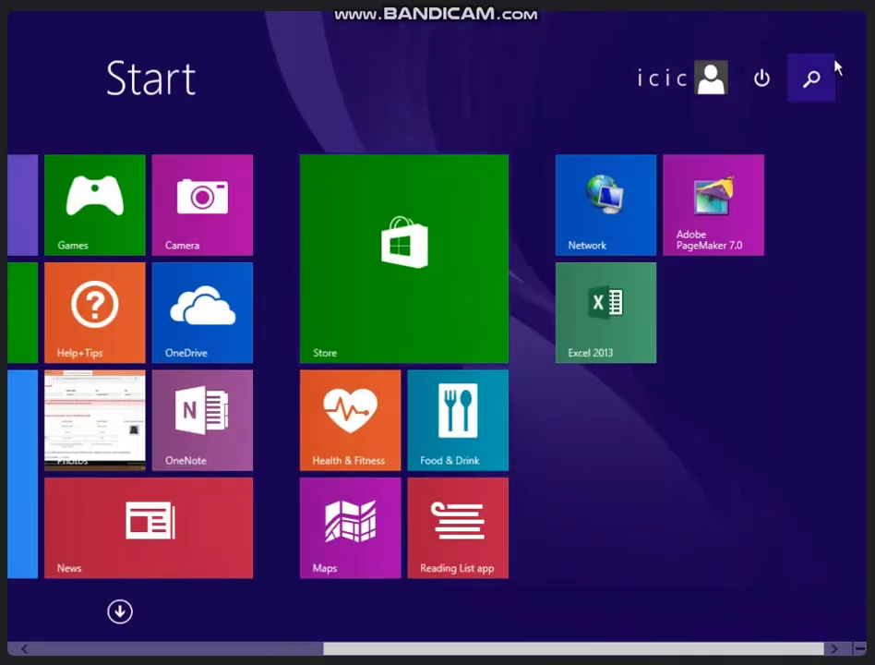
pyautogui.click(813, 82)
pyautogui.write('Word 2013')
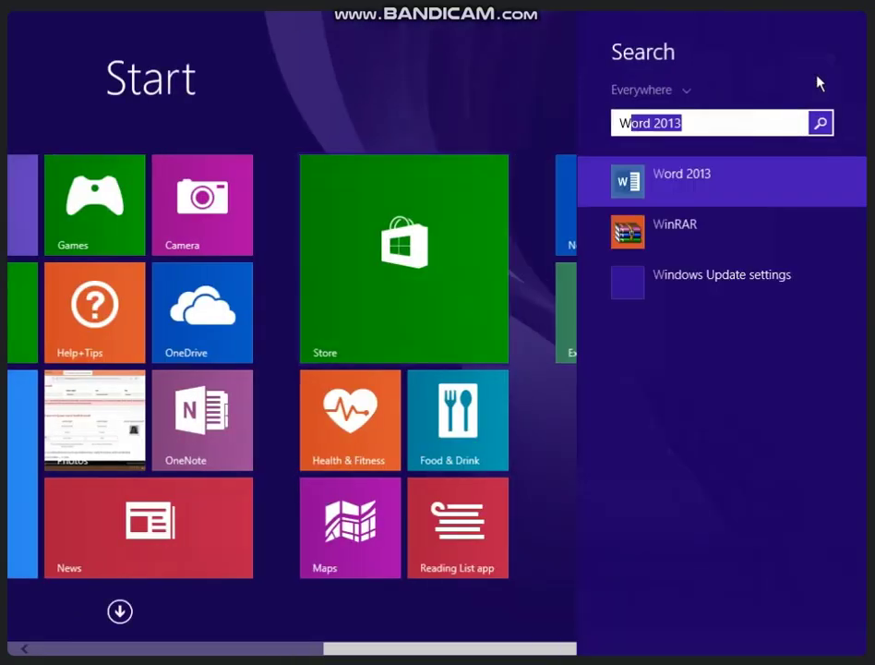
pyautogui.click(790, 187)
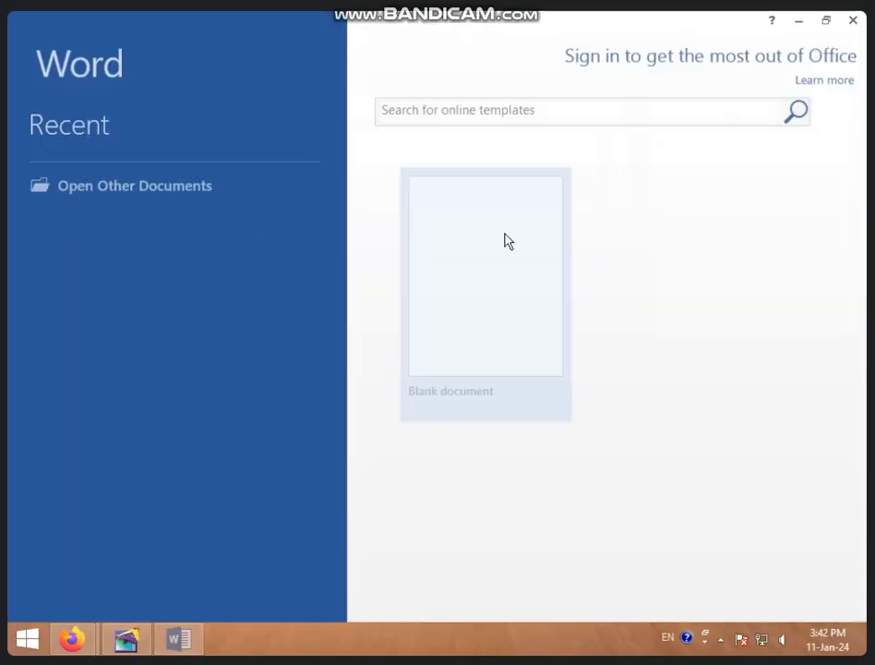
pyautogui.click(429, 262)
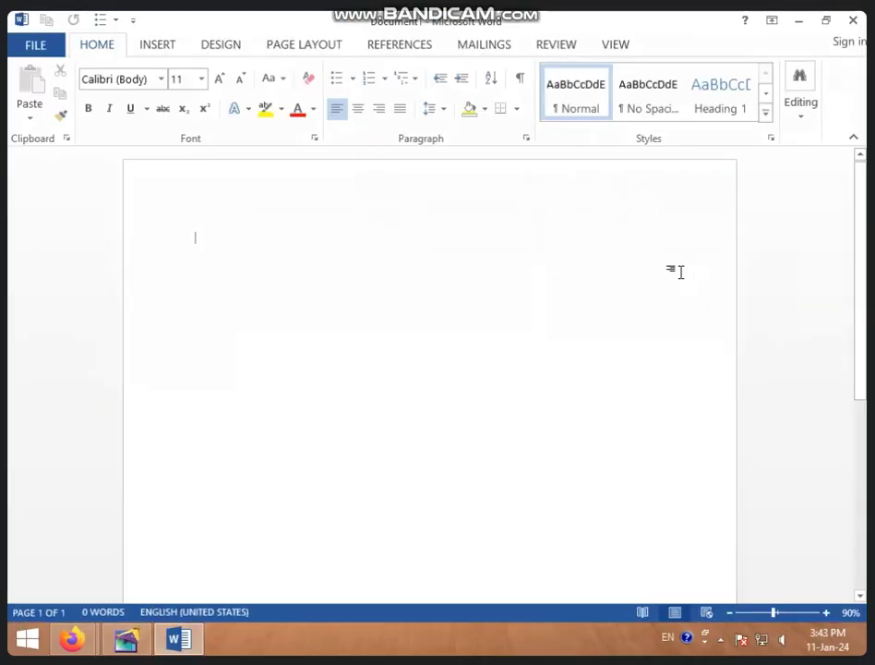
# - Generate placeholder paragraphs in the blank document with the =RAND() function, replacing the mistyped -RAND() entry
pyautogui.write('-RAND(')
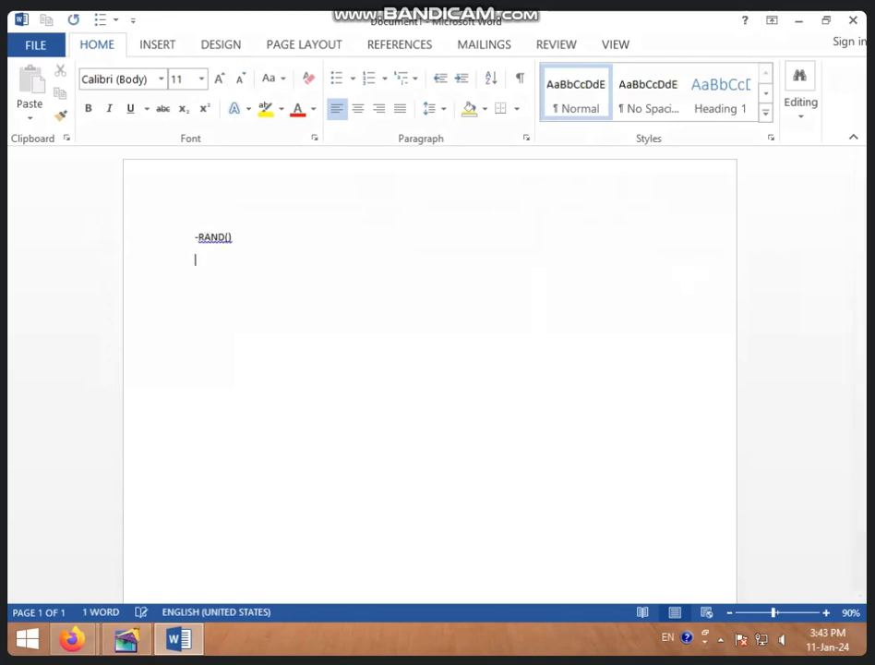
pyautogui.hotkey('ctrl', 'a')
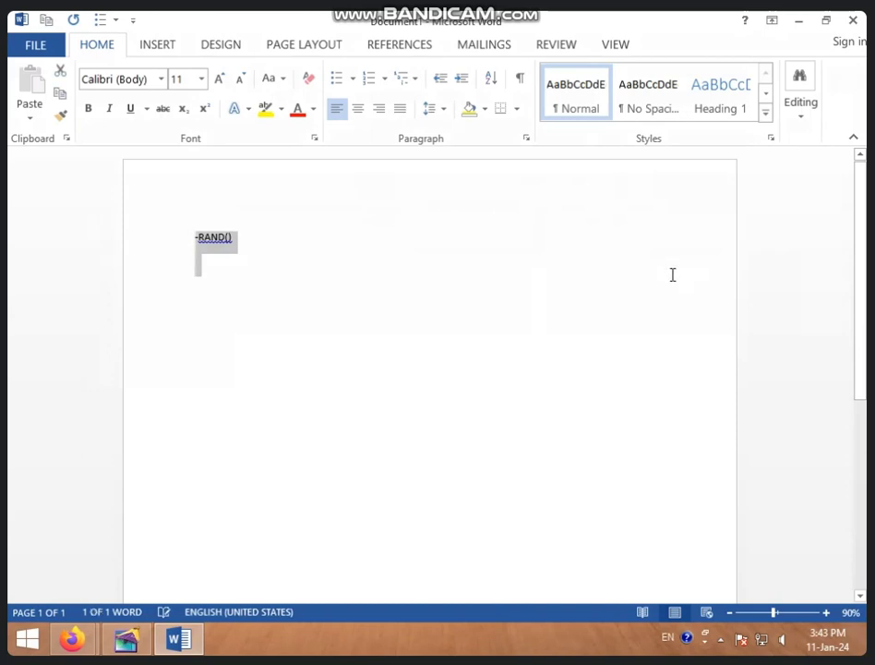
pyautogui.write('=')
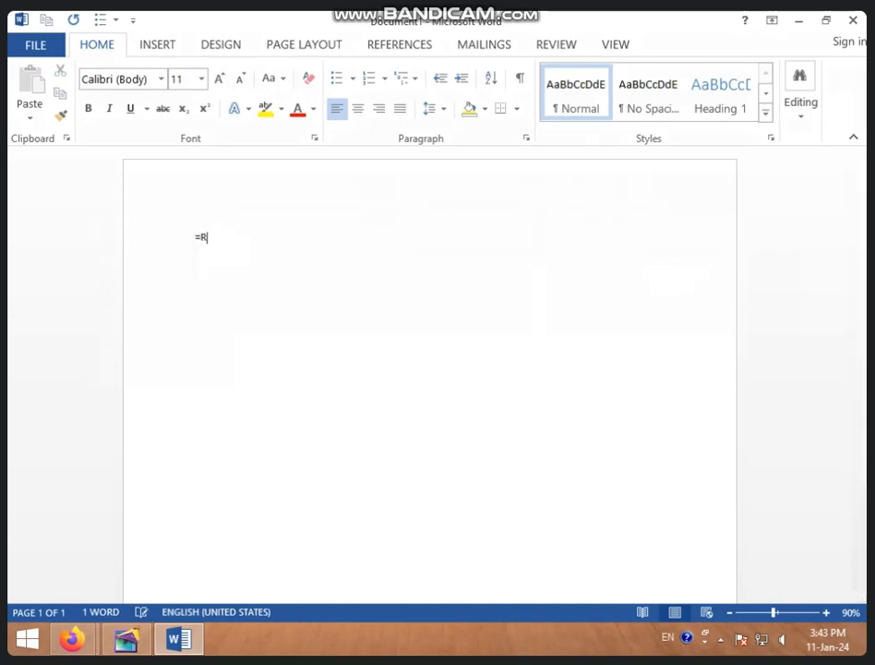
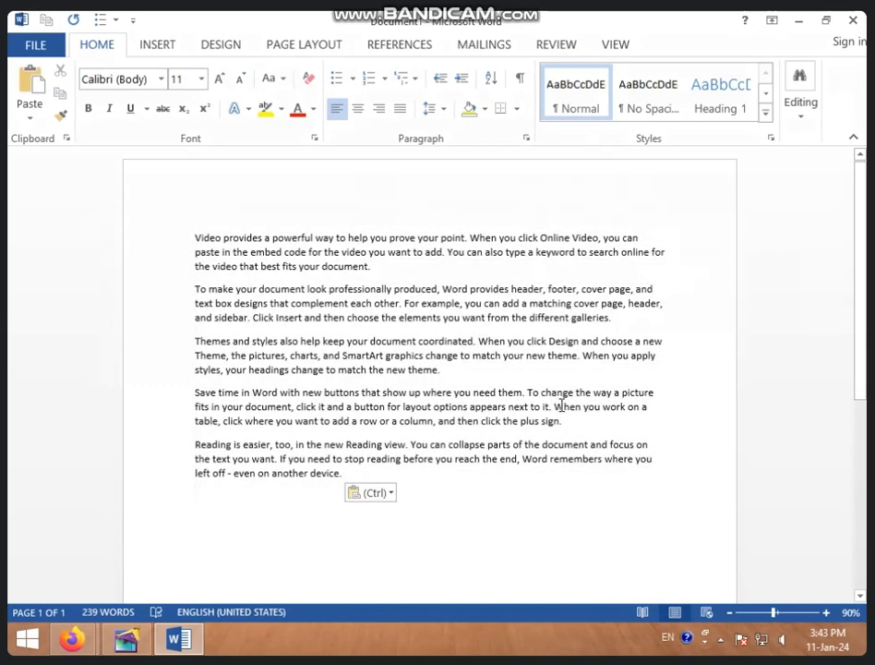
# - Paste two more copies of the placeholder paragraphs below the existing text and copy the whole document's contents
pyautogui.hotkey('ctrl', 'v')
pyautogui.hotkey('ctrl', 'v')
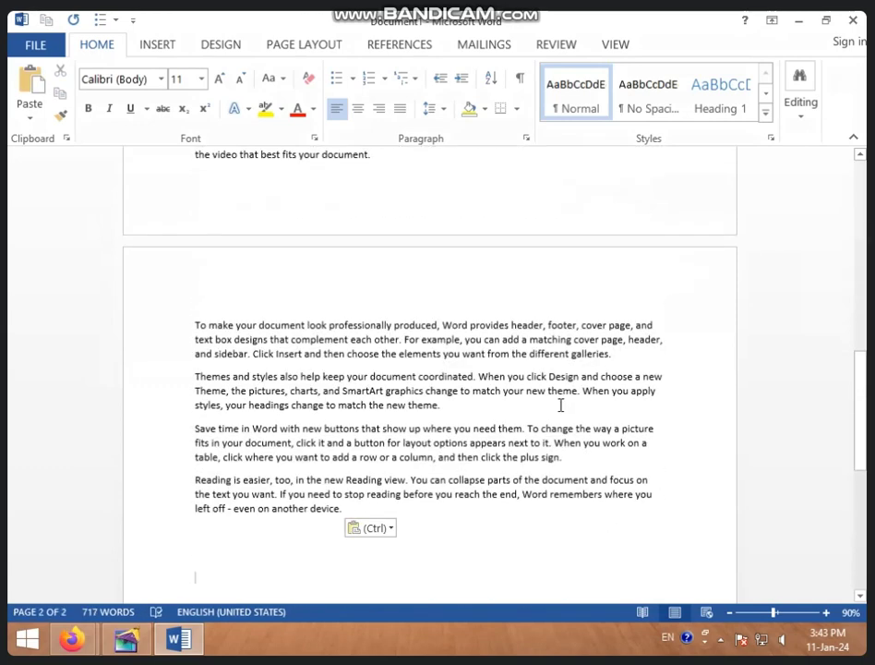
pyautogui.hotkey('ctrl', 'a')
pyautogui.hotkey('ctrl', 'c')
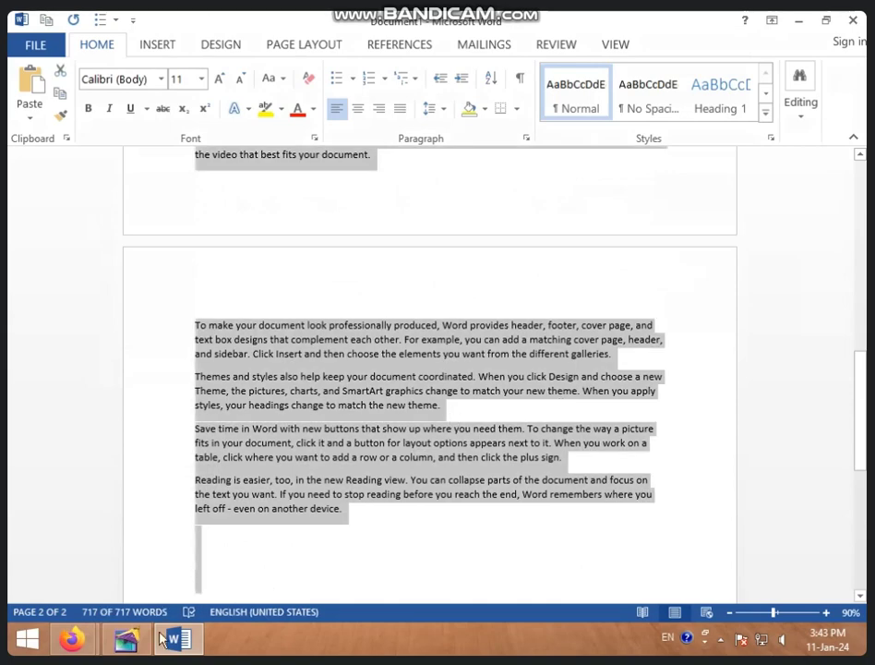
# - Switch to PageMaker and paste the copied text at the upper margin of page 1 with the Text tool
pyautogui.click(113, 651)
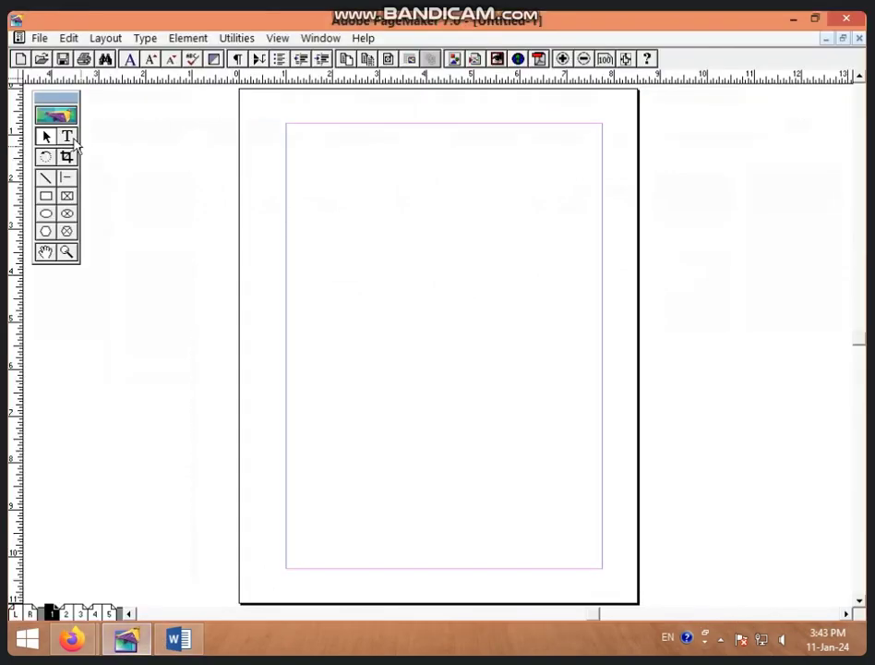
pyautogui.click(69, 137)
pyautogui.click(291, 131)
pyautogui.hotkey('ctrl', 'v')
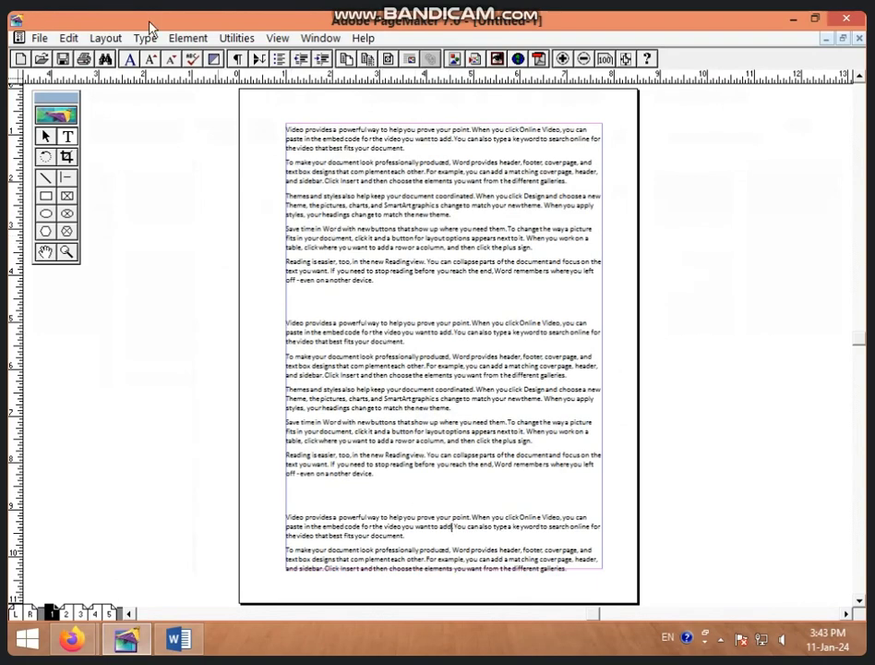
# - Flow the overflow text from the page 1 text block onto page 2, starting at its upper margin
pyautogui.click(66, 157)
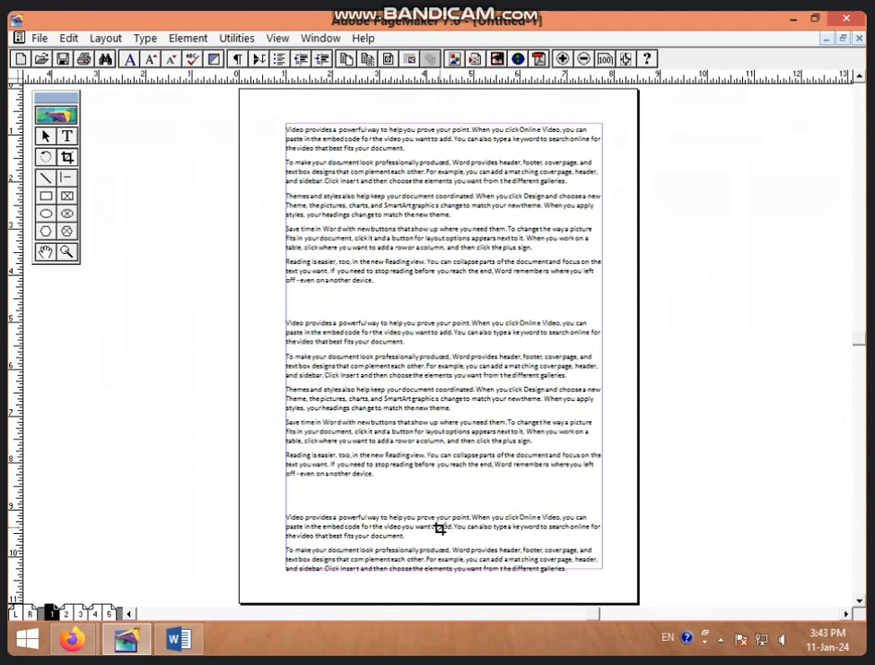
pyautogui.click(44, 135)
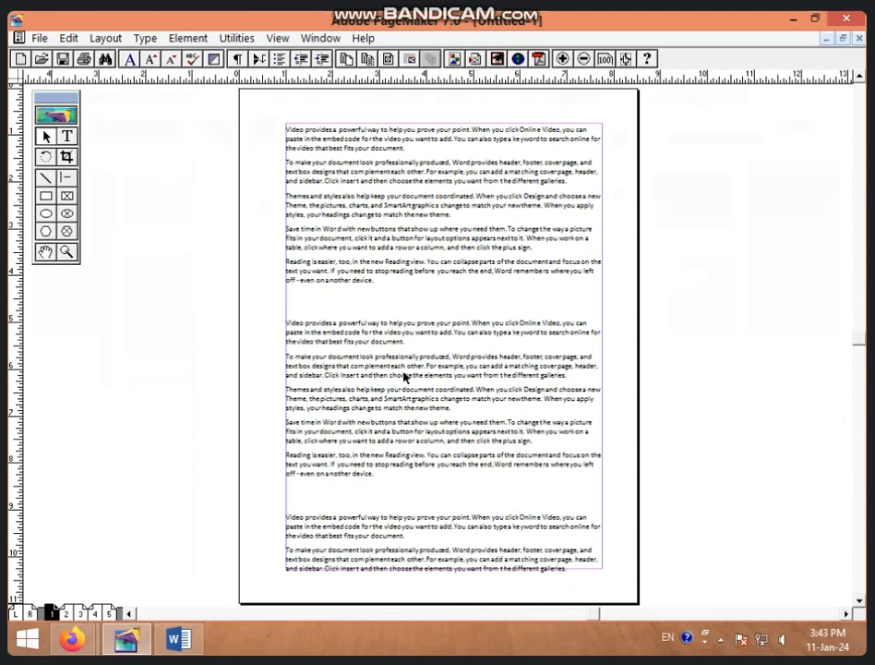
pyautogui.click(440, 442)
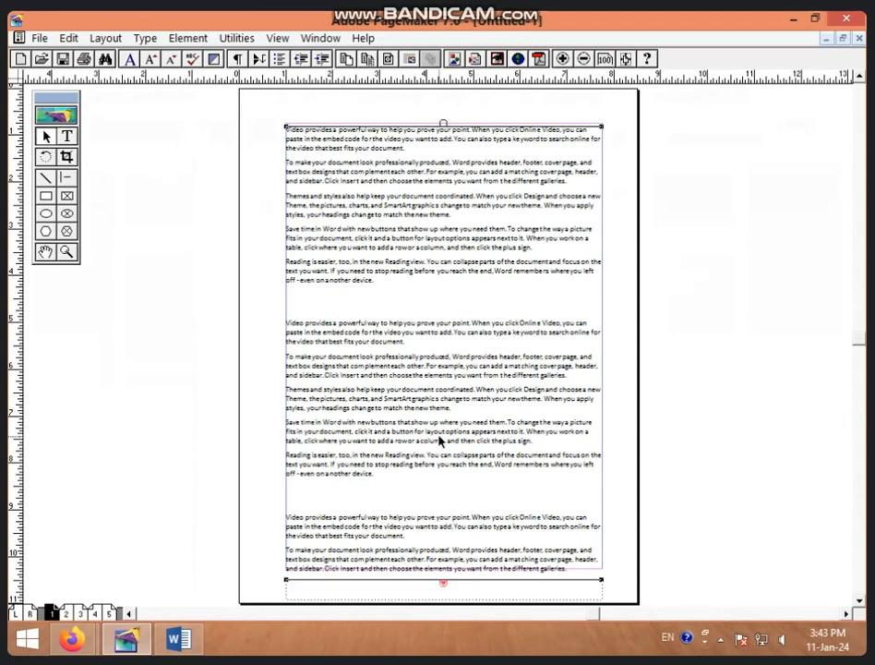
pyautogui.click(455, 600)
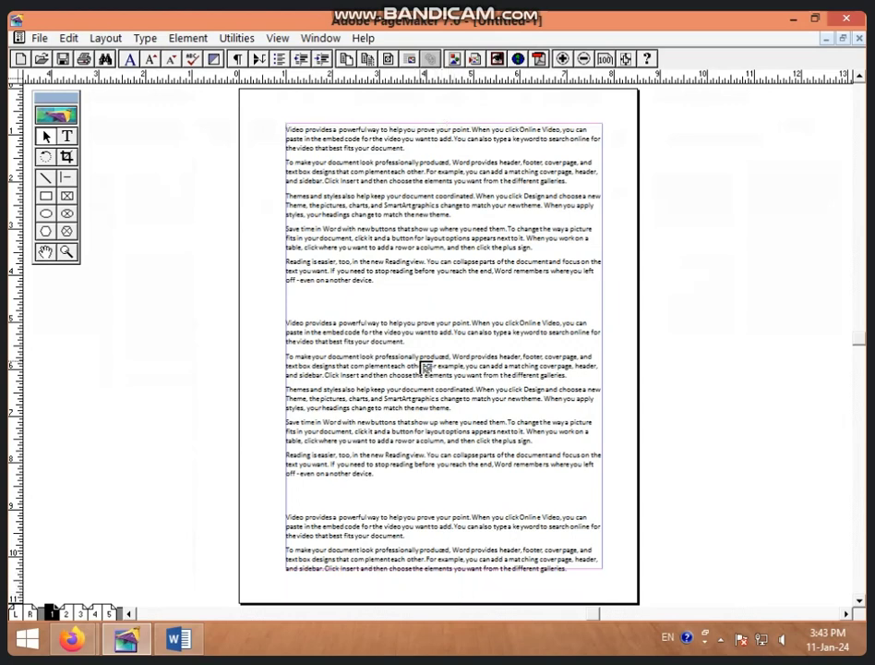
pyautogui.click(74, 613)
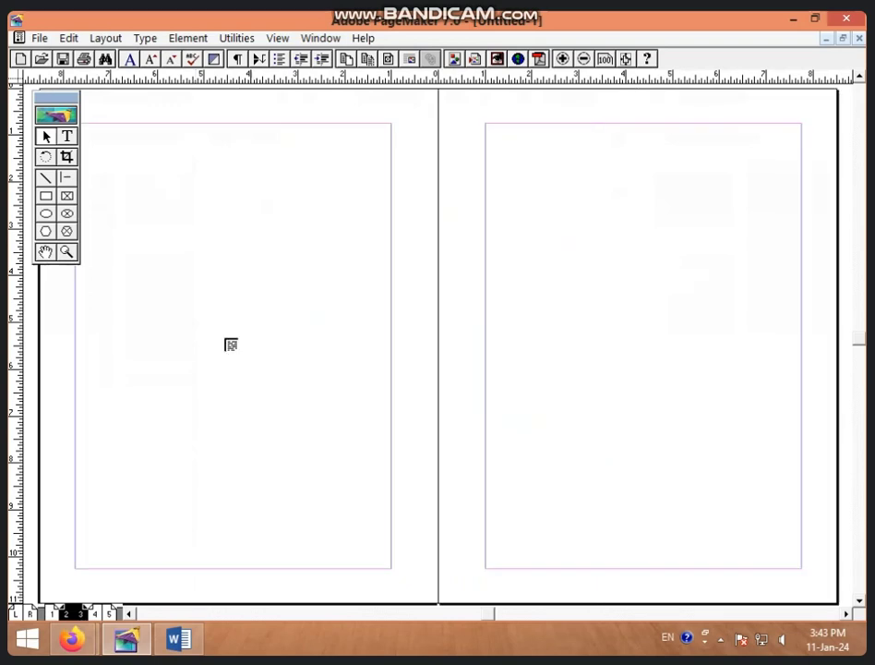
pyautogui.click(97, 132)
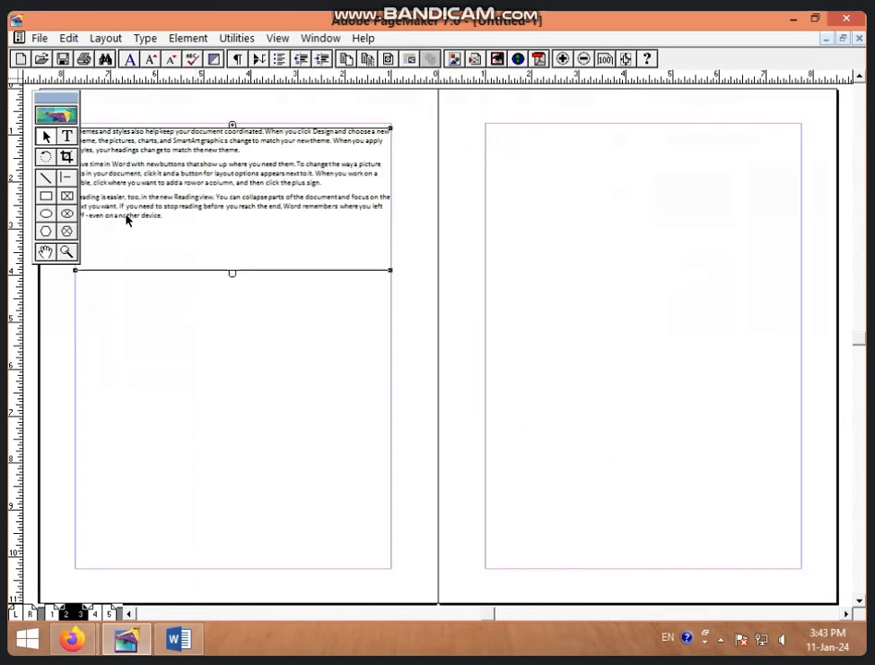
# - Paste the copied text with the Text tool at the upper margin of page 3
pyautogui.click(52, 613)
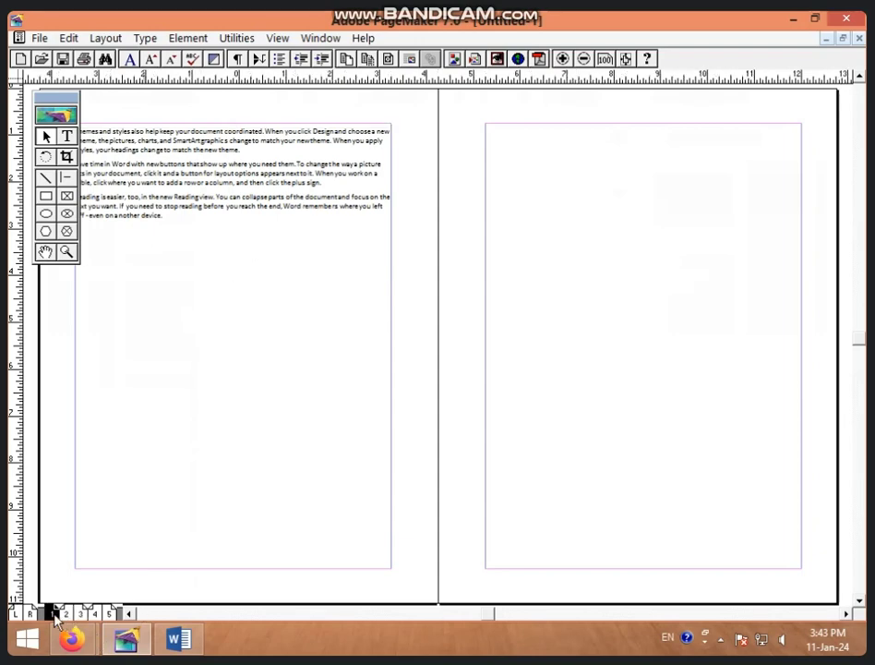
pyautogui.click(74, 615)
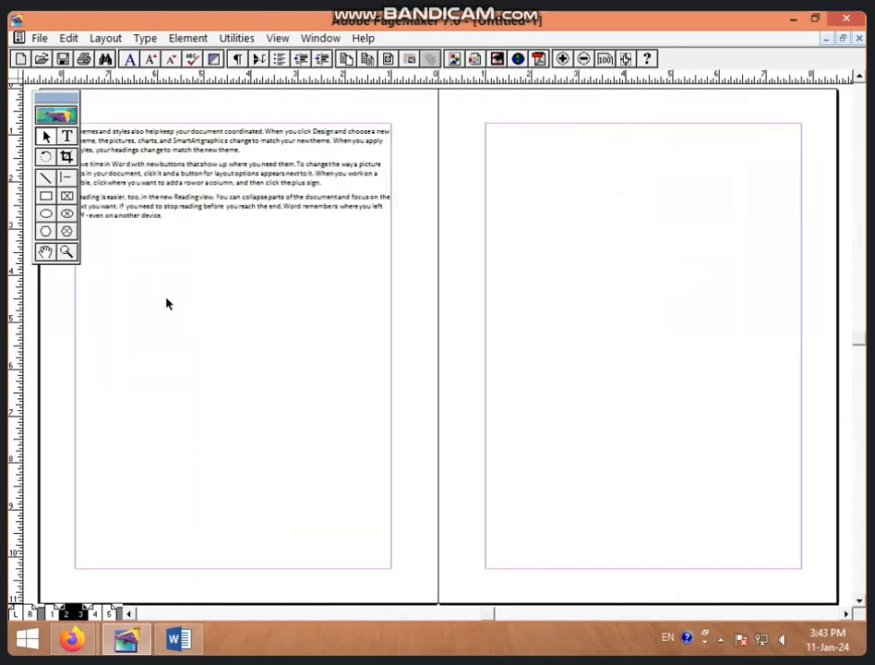
pyautogui.click(51, 613)
pyautogui.click(407, 248)
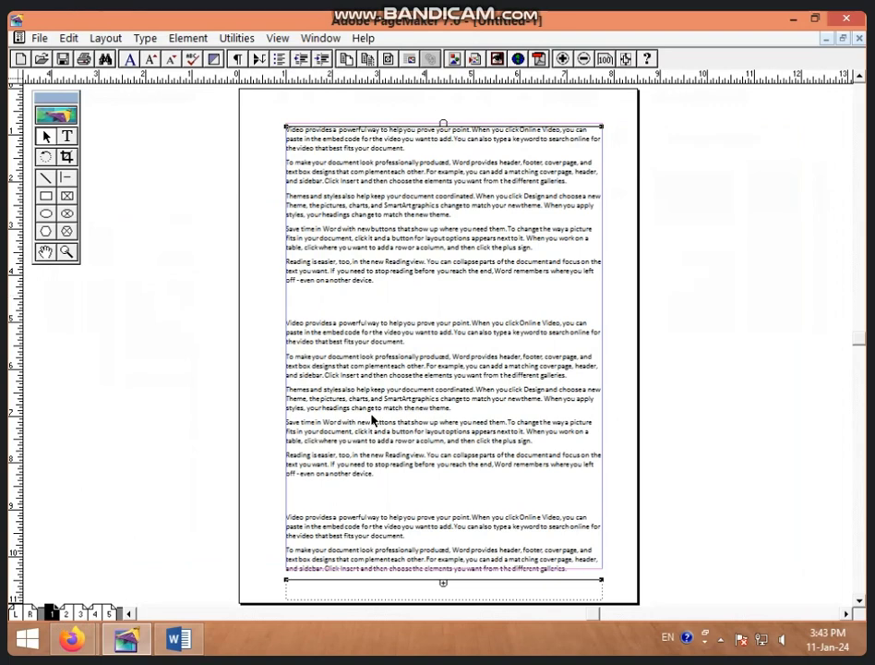
pyautogui.click(80, 613)
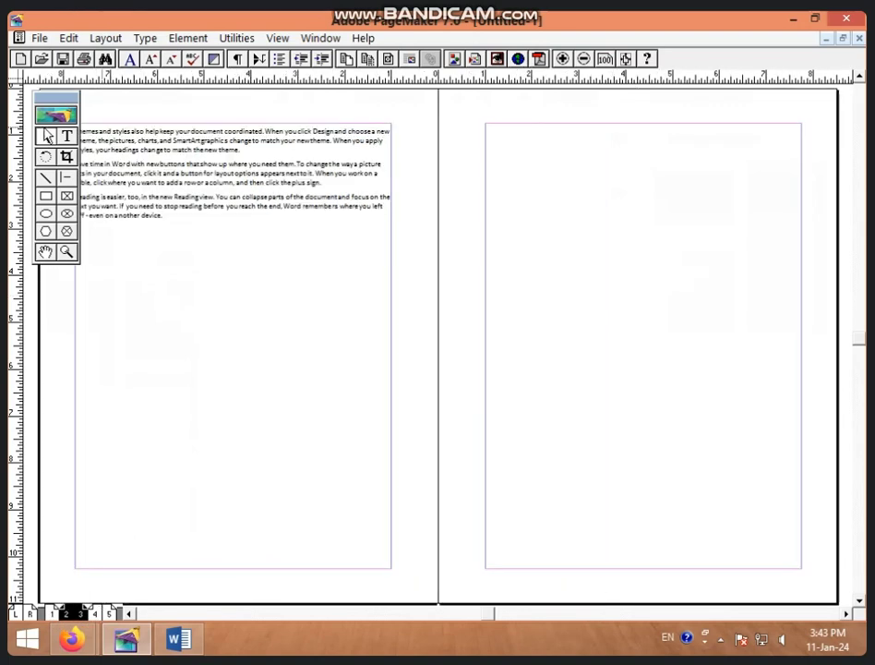
pyautogui.click(66, 135)
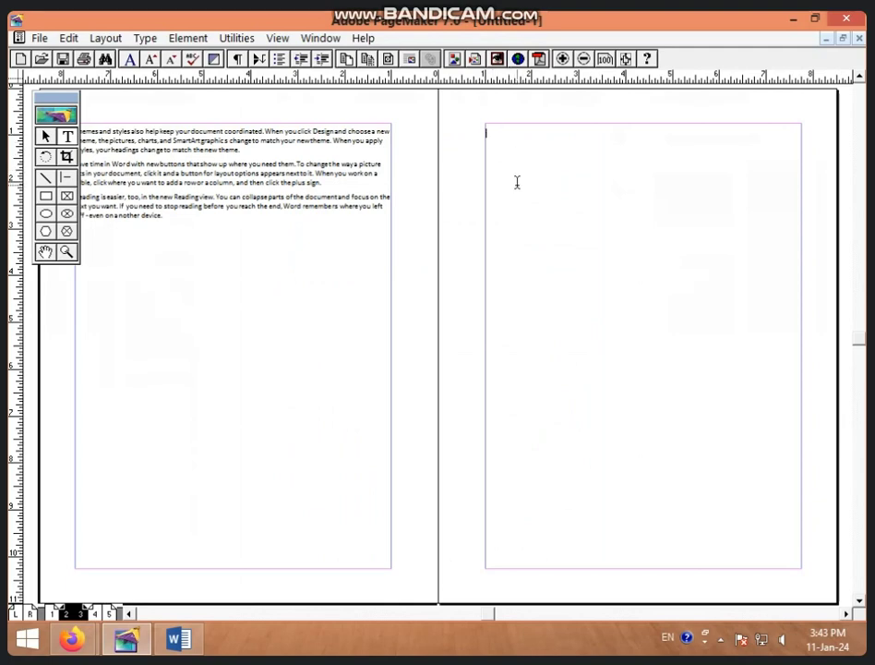
pyautogui.hotkey('ctrl', 'v')
# - Paste the copied text near the upper margin of page 5
pyautogui.click(95, 613)
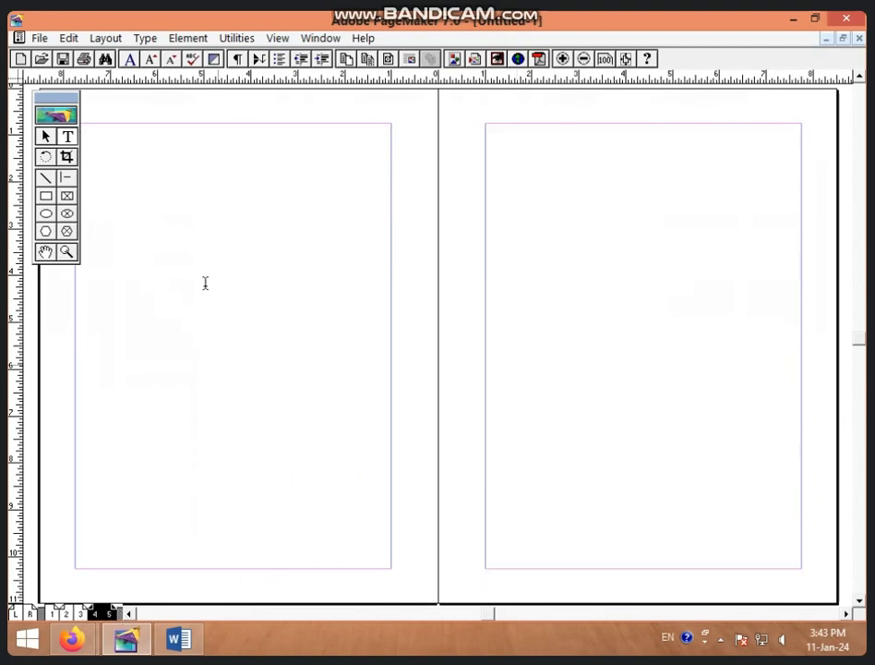
pyautogui.click(503, 146)
pyautogui.hotkey('ctrl', 'v')
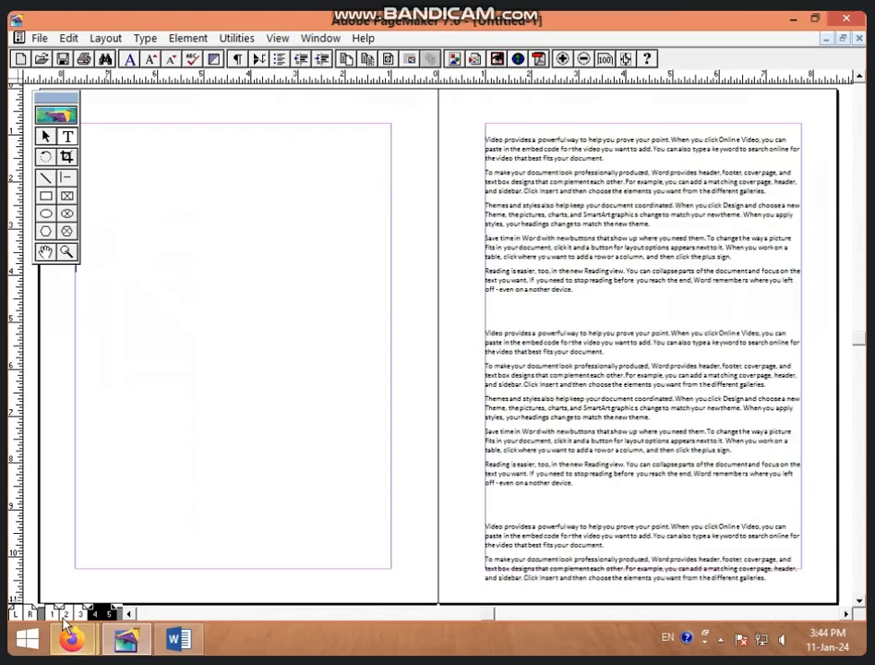
# - Insert 1 page between pages 2 and 3, based on the Document Master
pyautogui.click(53, 614)
pyautogui.click(111, 613)
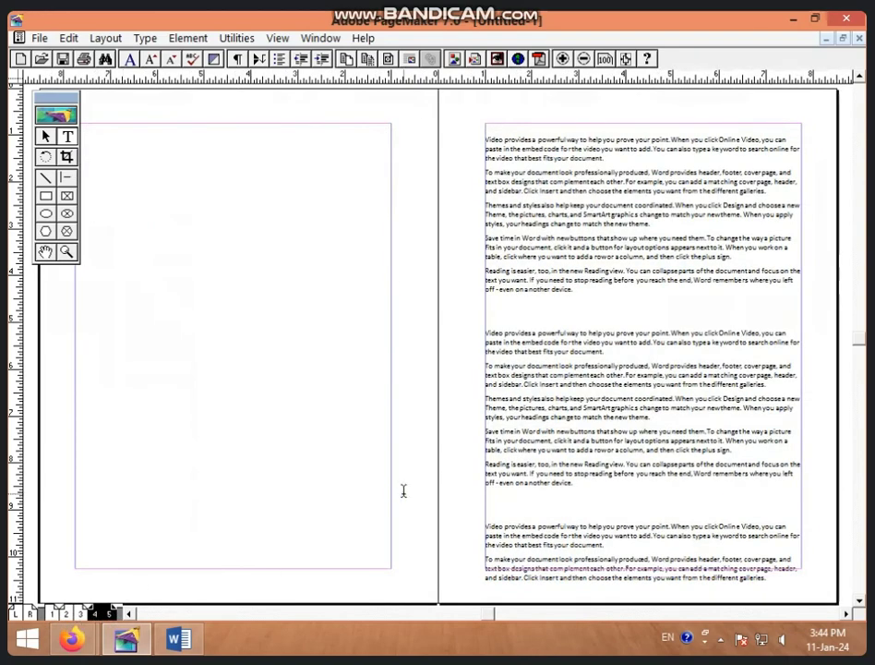
pyautogui.click(66, 615)
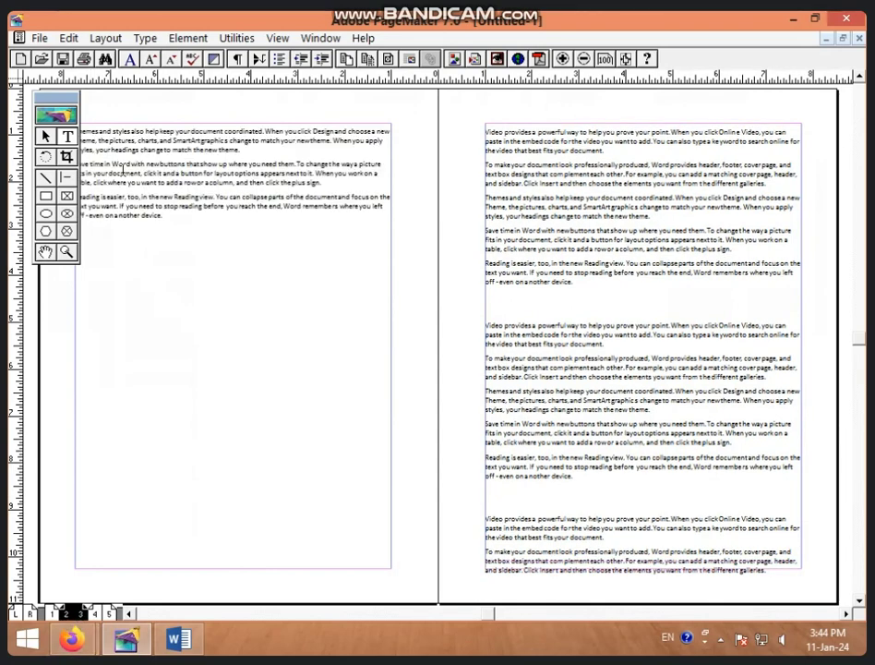
pyautogui.click(347, 59)
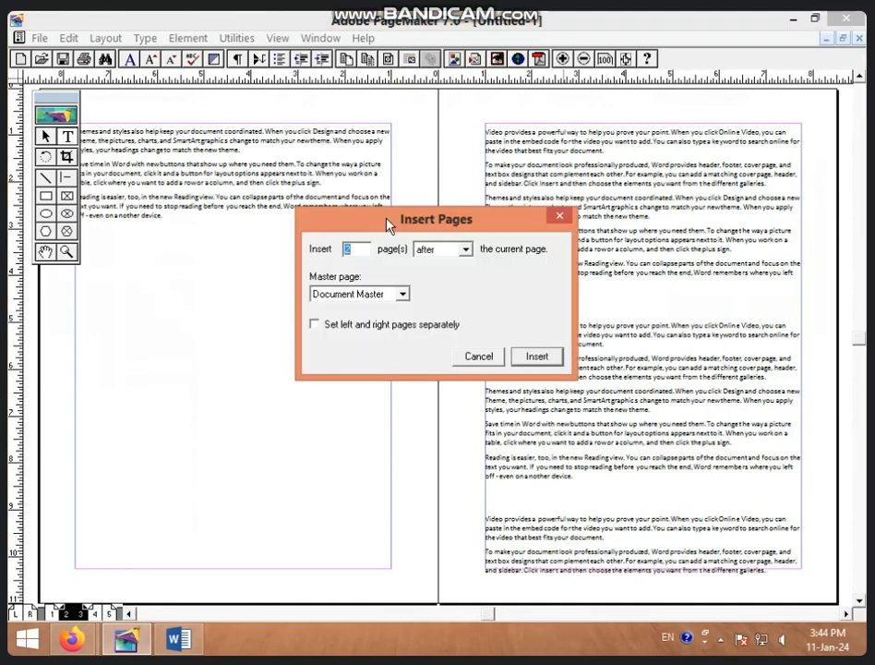
pyautogui.moveTo(389, 221); pyautogui.dragTo(296, 161)
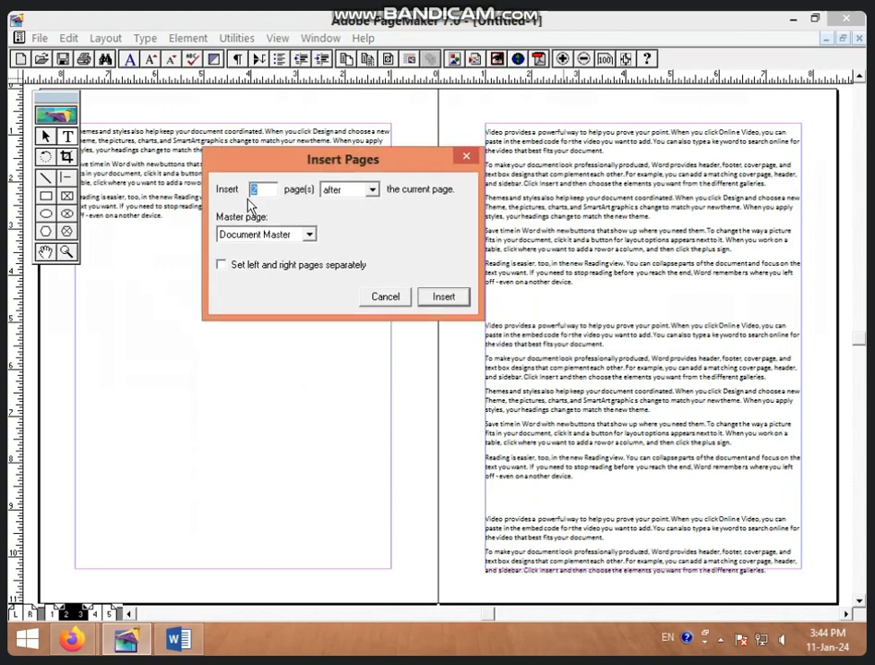
pyautogui.write('1')
pyautogui.click(373, 189)
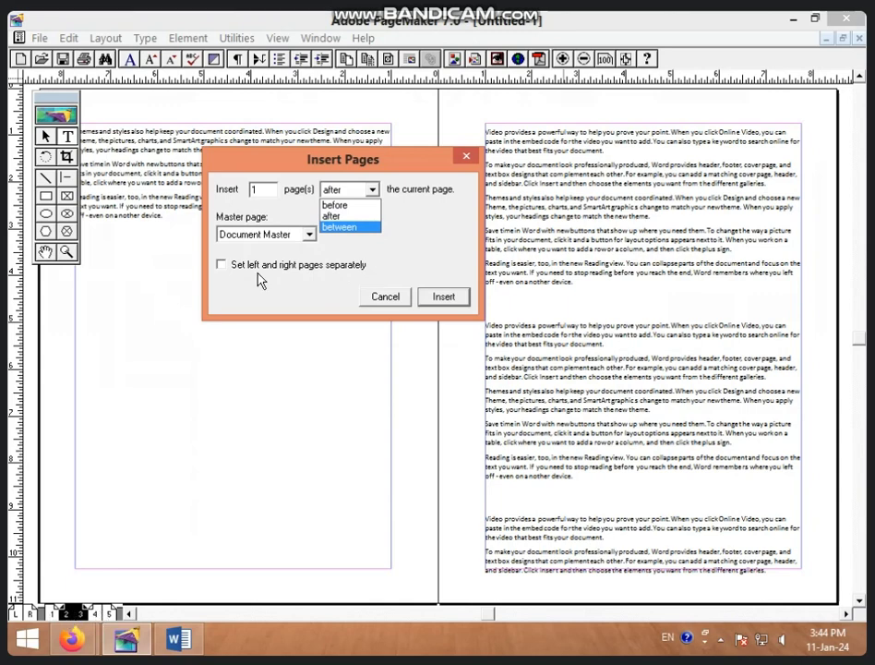
pyautogui.click(341, 228)
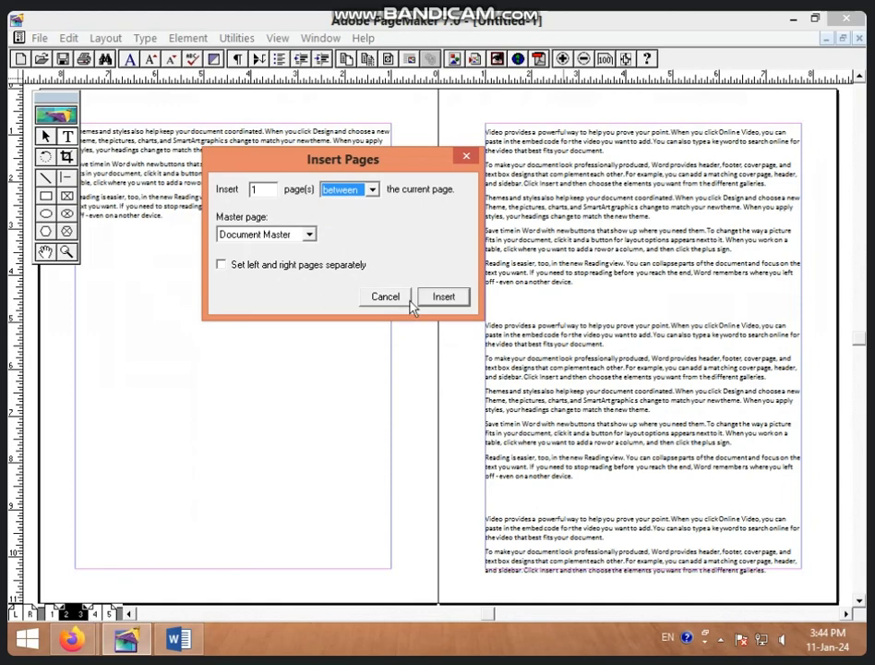
pyautogui.click(446, 297)
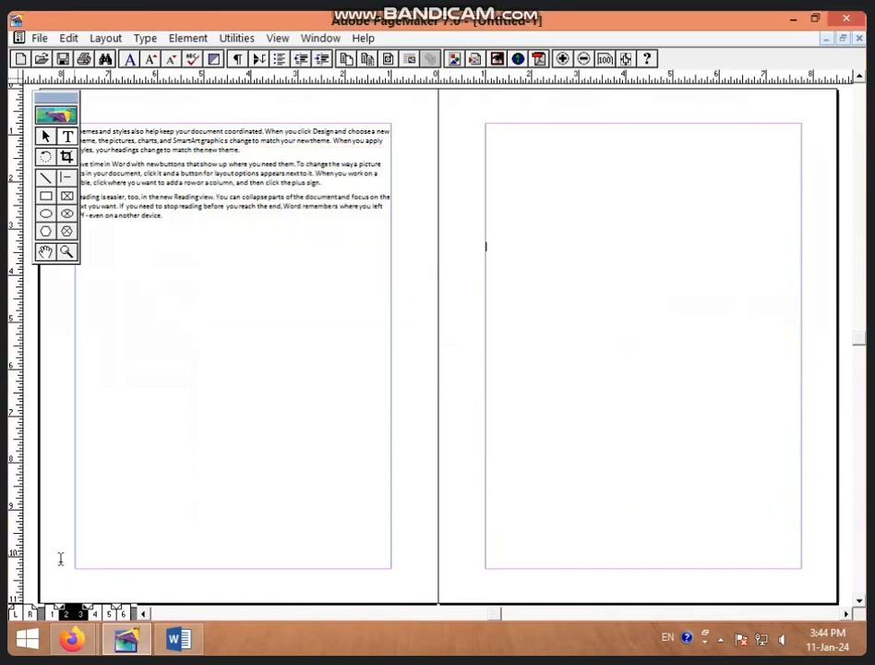
# - Draw a tall ellipse in the middle of page 5 and a rectangle over the text in the middle of page 4
pyautogui.click(102, 613)
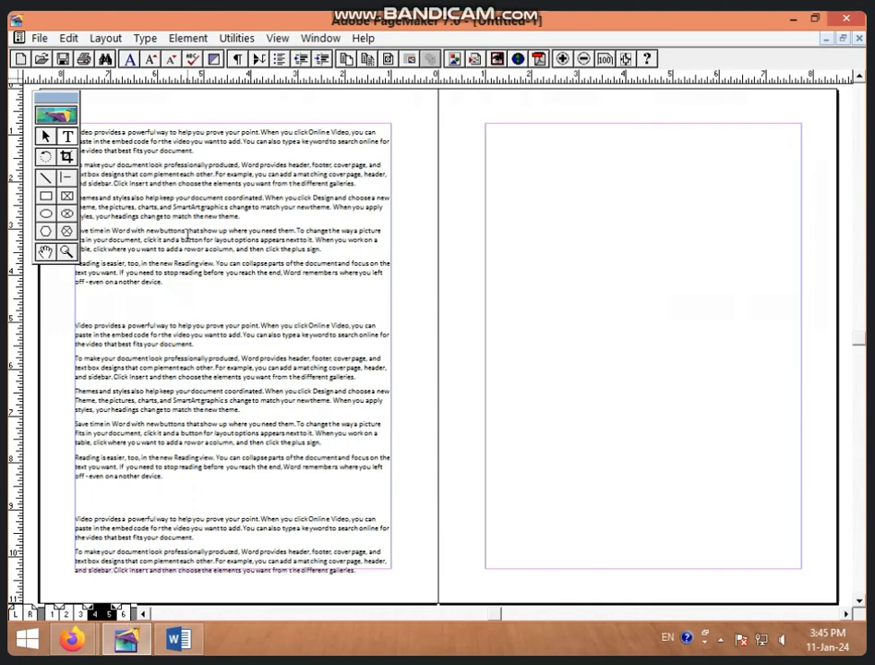
pyautogui.click(48, 215)
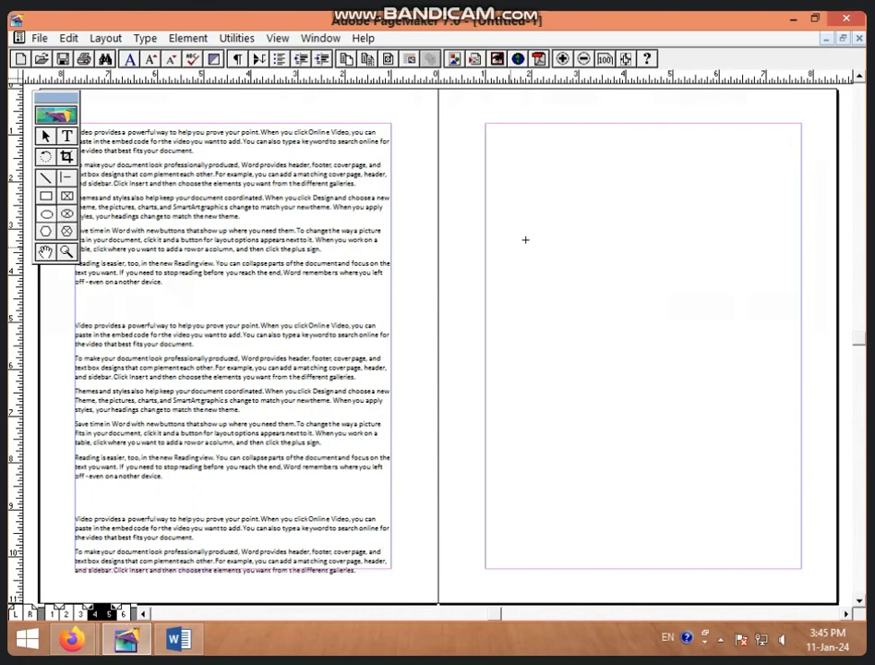
pyautogui.moveTo(541, 204); pyautogui.dragTo(731, 441)
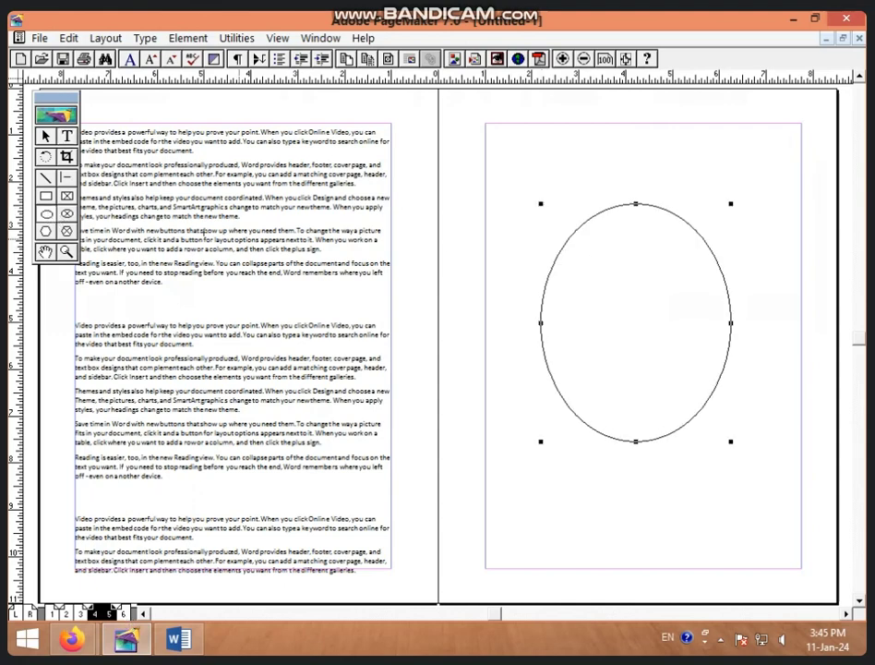
pyautogui.click(45, 196)
pyautogui.moveTo(152, 251); pyautogui.dragTo(325, 430)
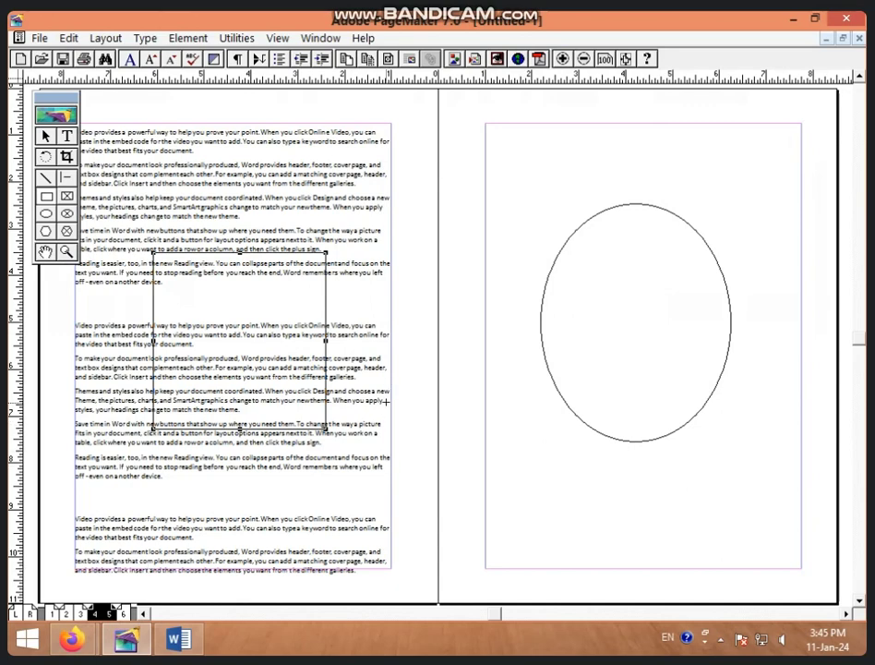
# - Draw two overlapping rectangles on the empty page 3, the second one lower and closer to the inner margin
pyautogui.click(66, 613)
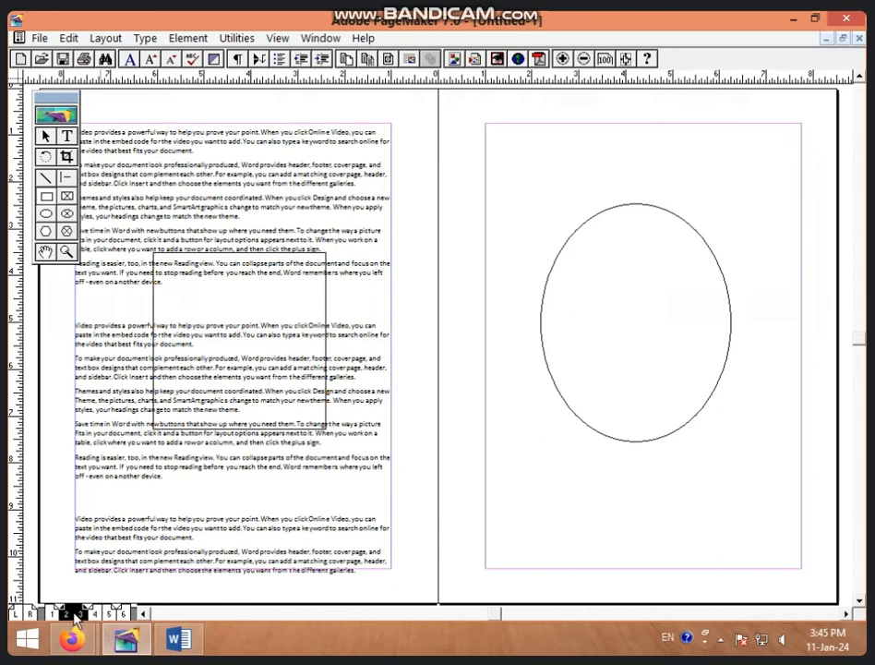
pyautogui.moveTo(570, 197); pyautogui.dragTo(739, 471)
pyautogui.moveTo(491, 315); pyautogui.dragTo(702, 515)
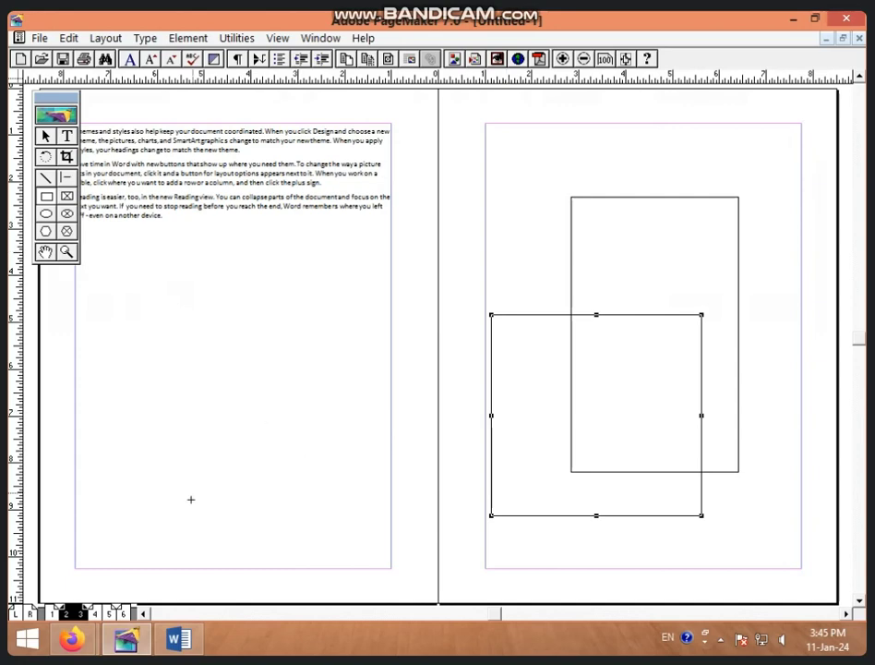
# - Insert 2 pages after the spread of pages 4 and 5, based on the Document Master
pyautogui.click(79, 614)
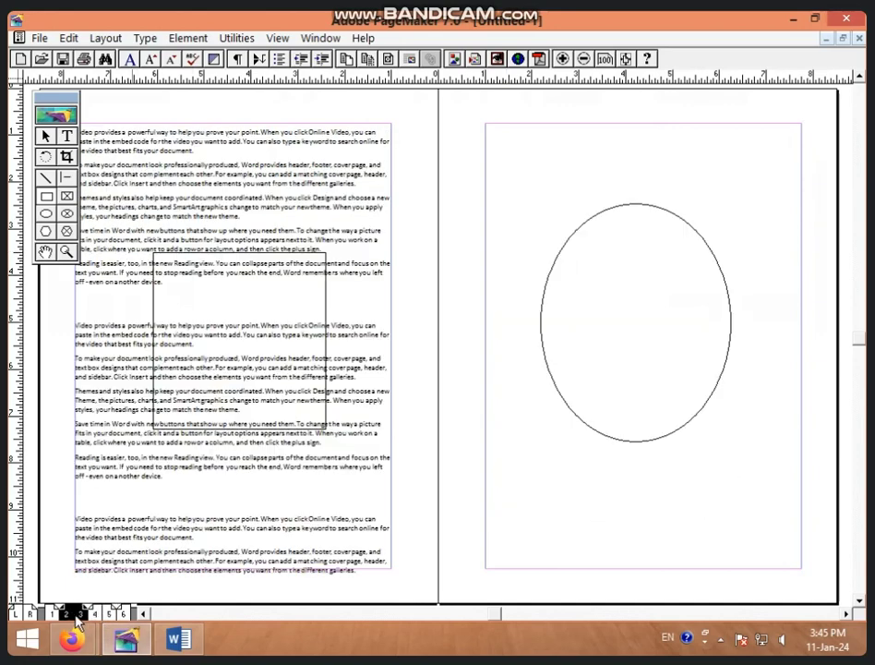
pyautogui.click(77, 616)
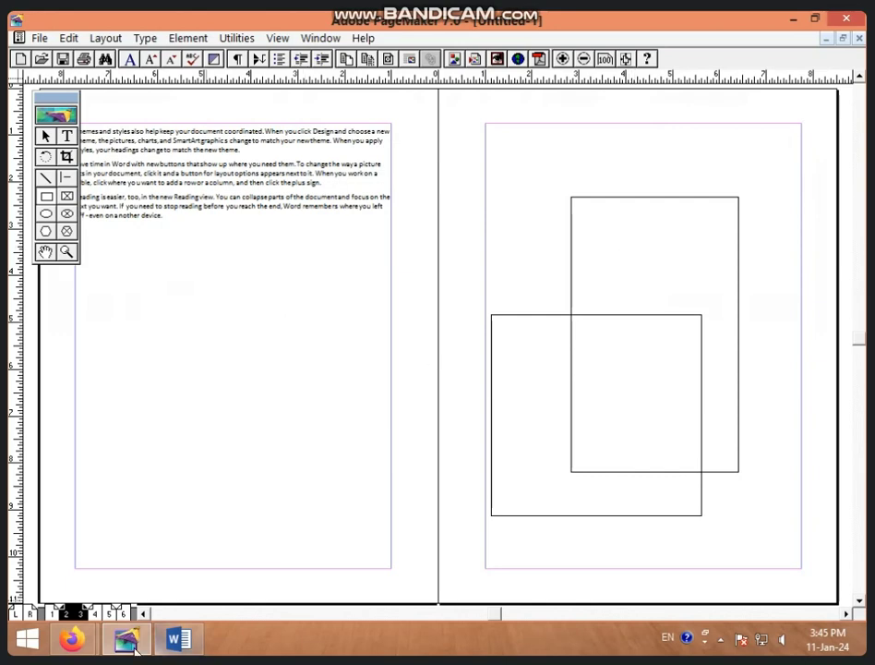
pyautogui.press('pagedown')
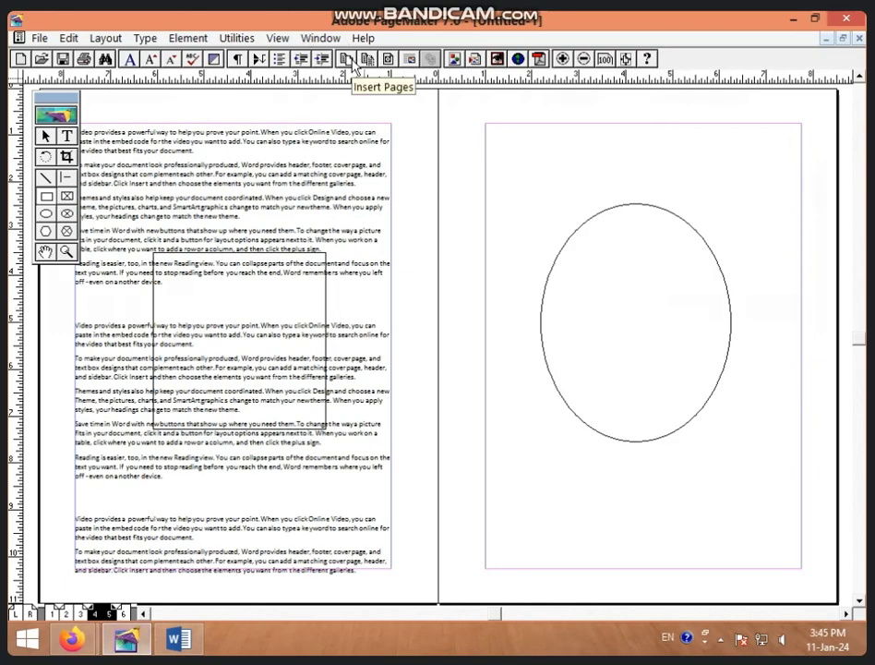
pyautogui.click(352, 63)
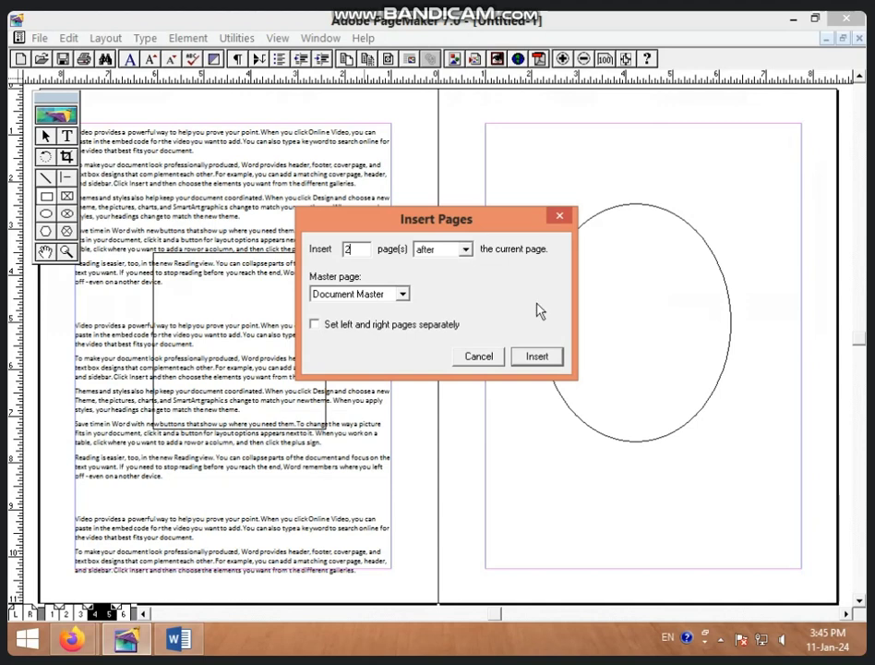
pyautogui.click(539, 358)
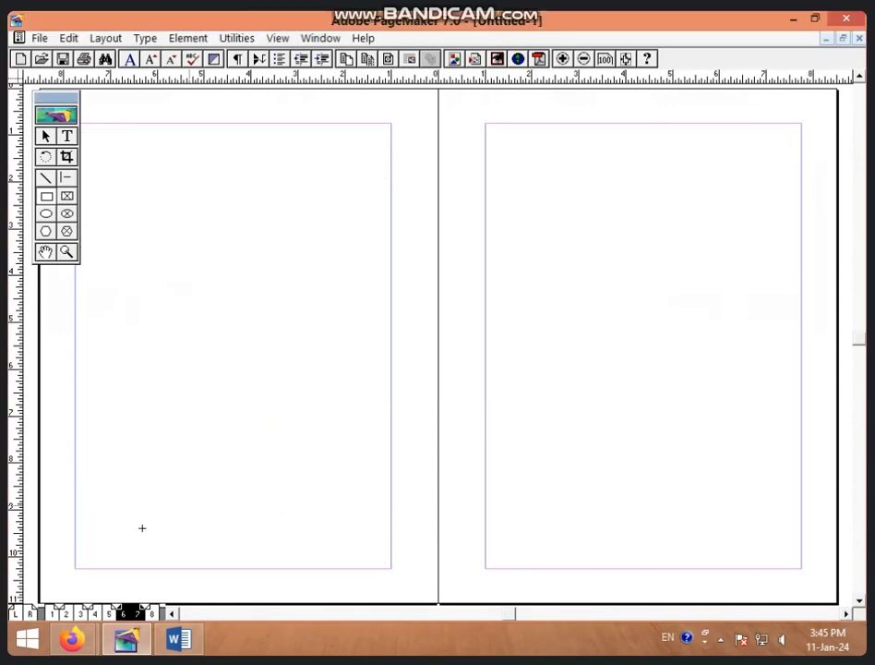
# - Insert 2 pages before the spread of pages 2 and 3, based on the Document Master
pyautogui.click(109, 614)
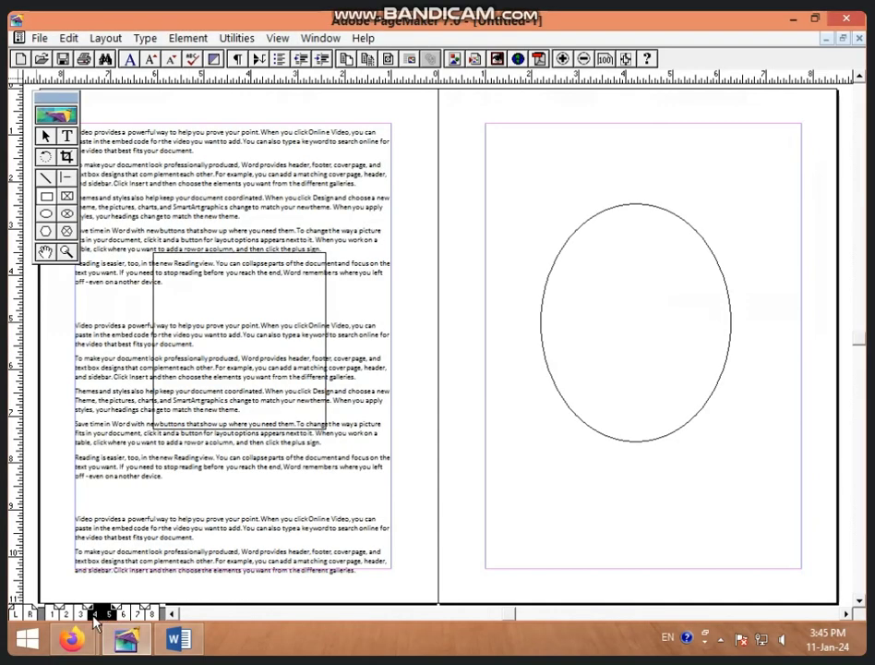
pyautogui.click(78, 615)
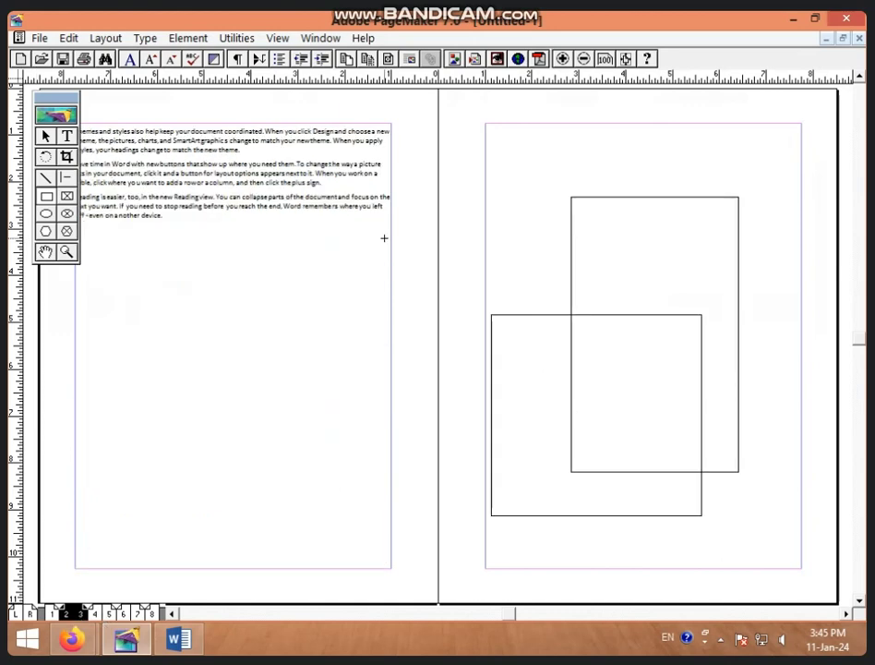
pyautogui.click(98, 615)
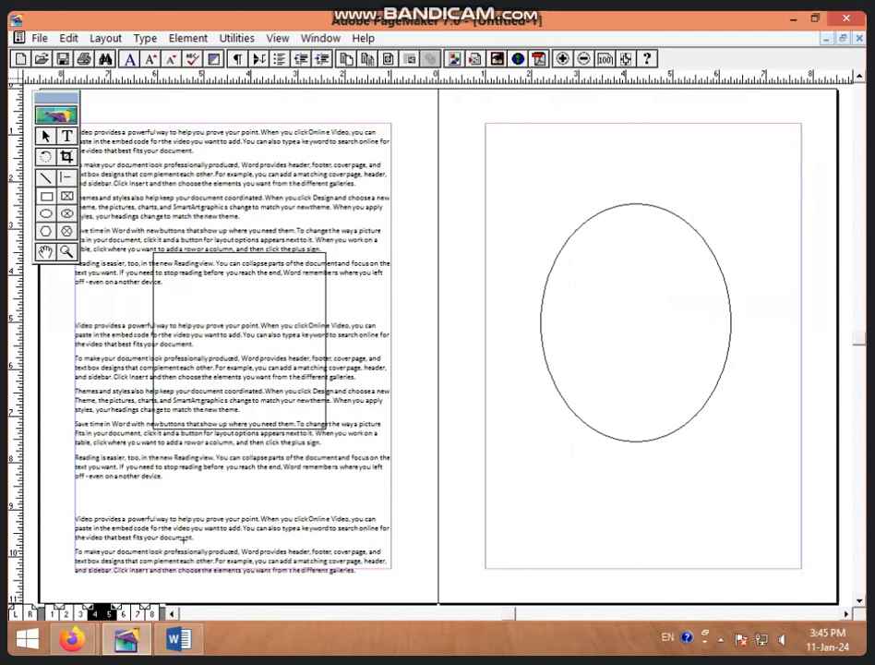
pyautogui.click(127, 613)
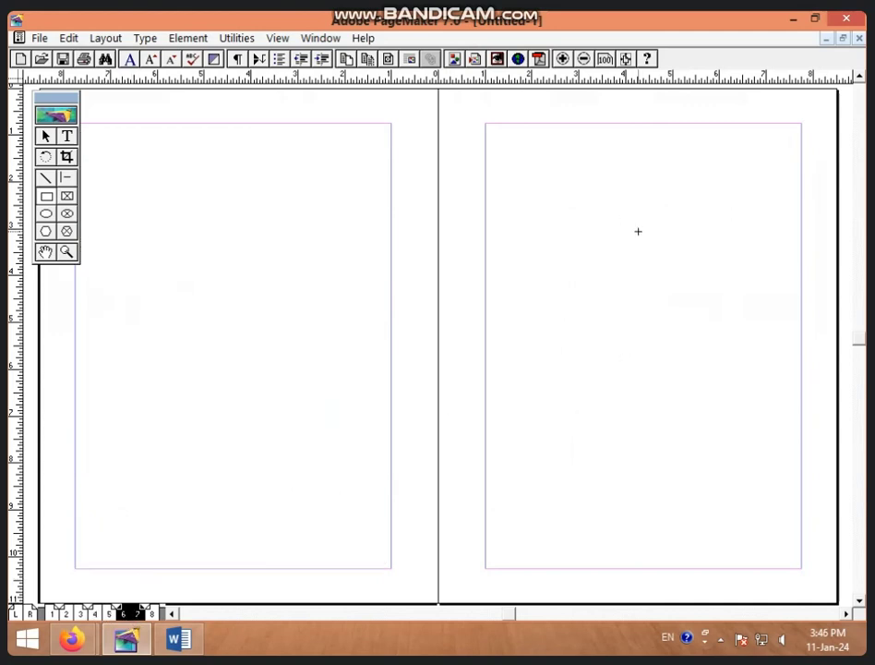
pyautogui.click(67, 614)
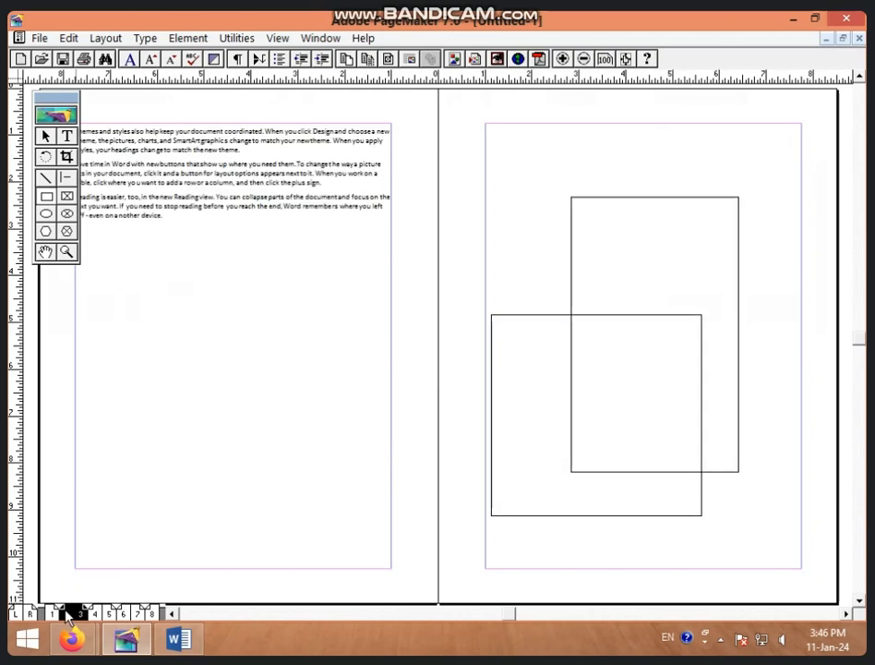
pyautogui.click(348, 61)
pyautogui.click(466, 250)
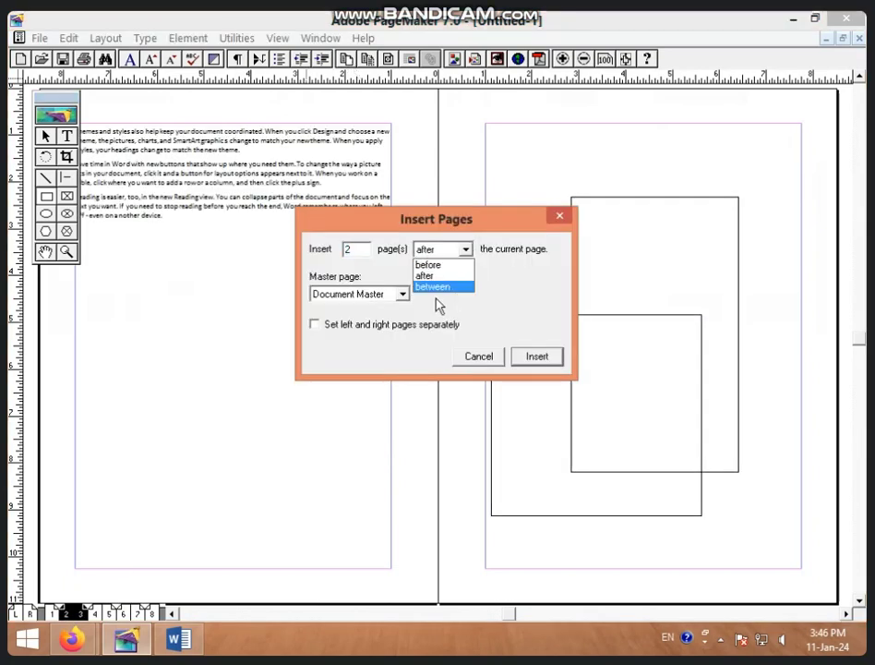
pyautogui.click(430, 265)
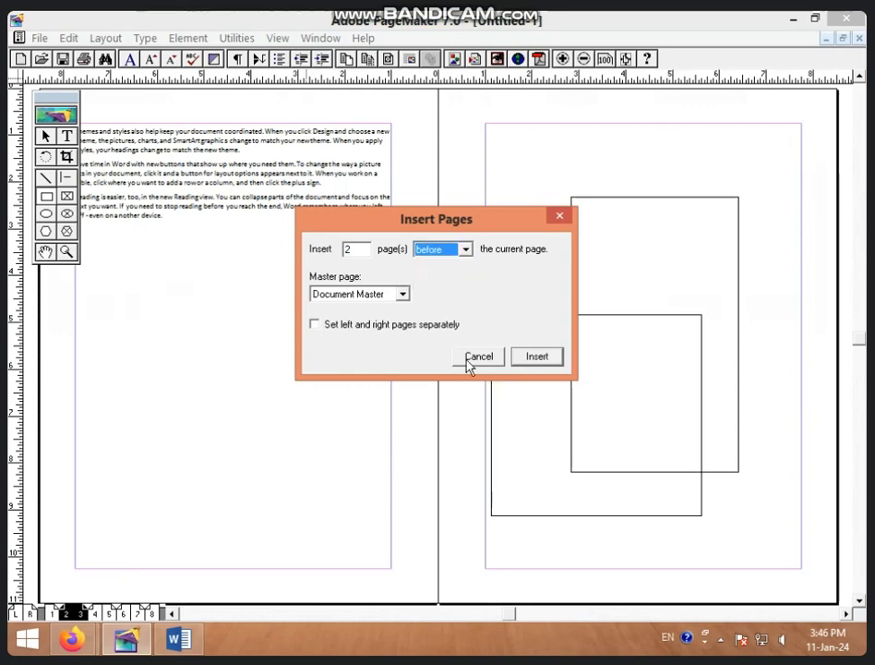
pyautogui.click(537, 356)
pyautogui.click(154, 613)
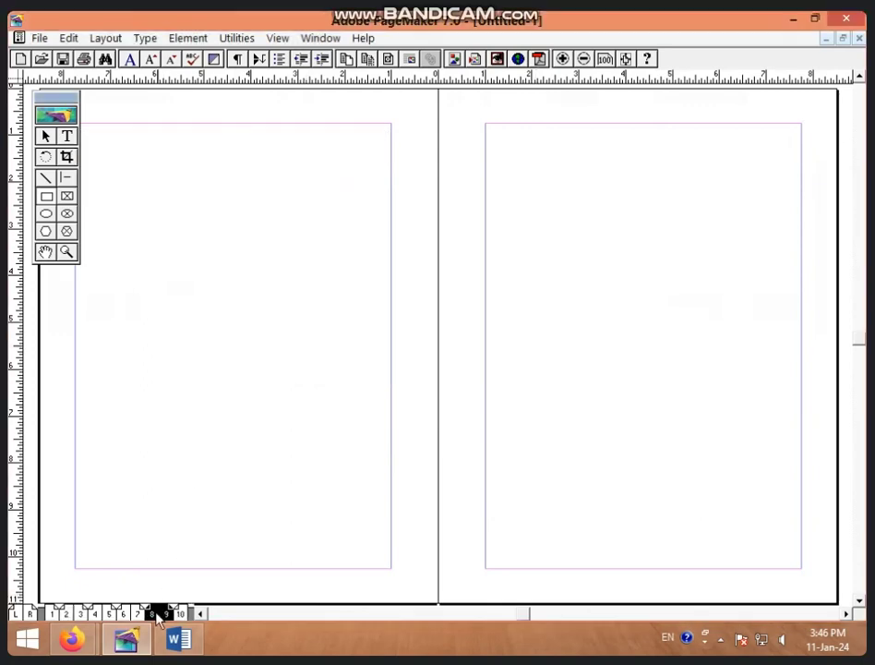
pyautogui.click(97, 613)
pyautogui.click(65, 615)
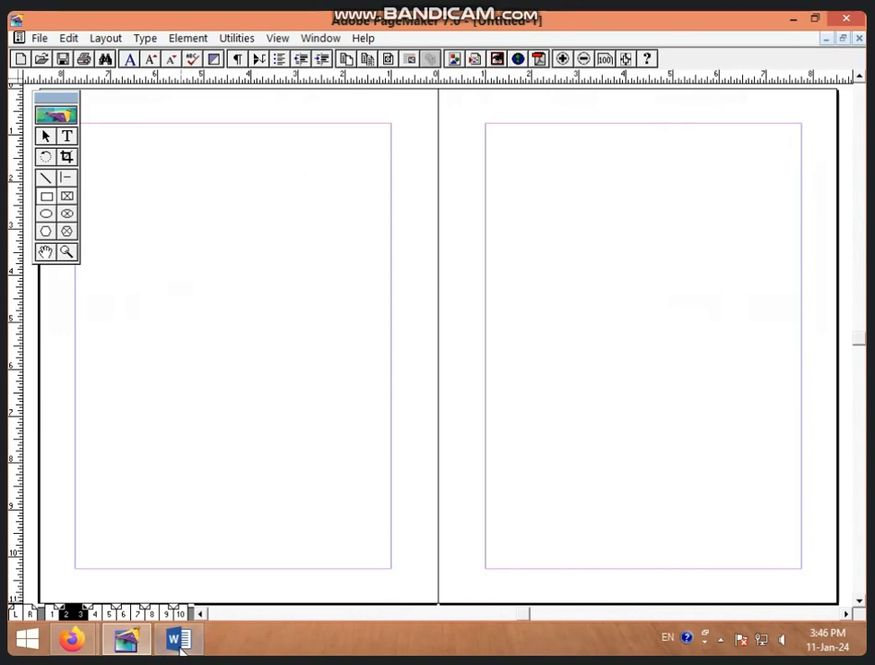
pyautogui.click(367, 60)
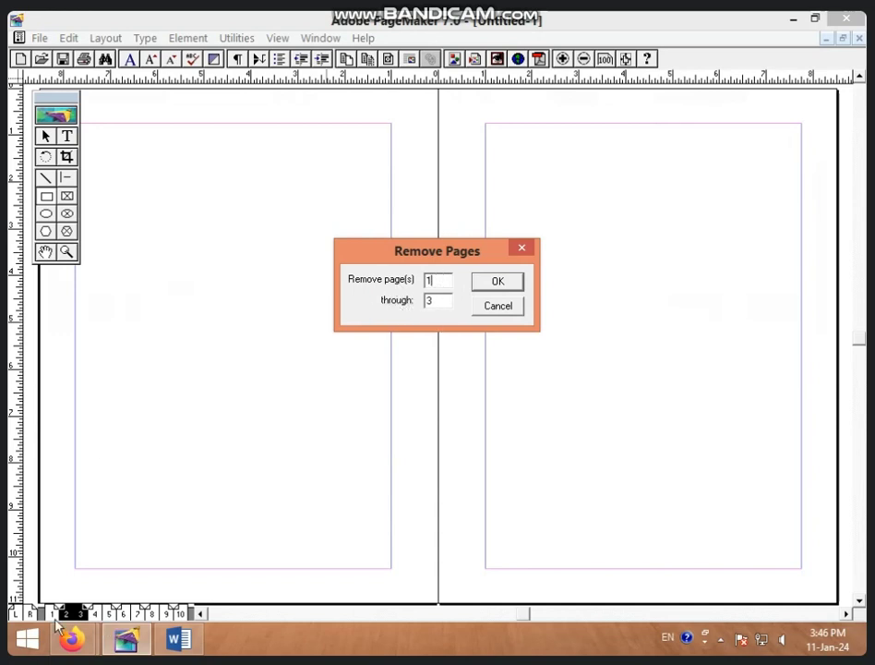
pyautogui.click(496, 305)
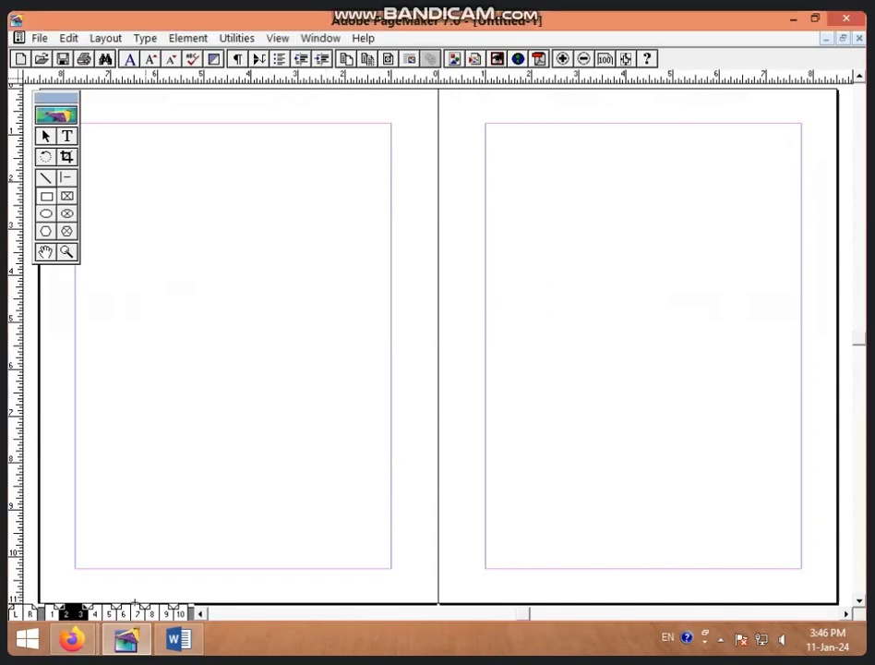
# - Remove pages 1 through 3 together with all their contents
pyautogui.click(52, 613)
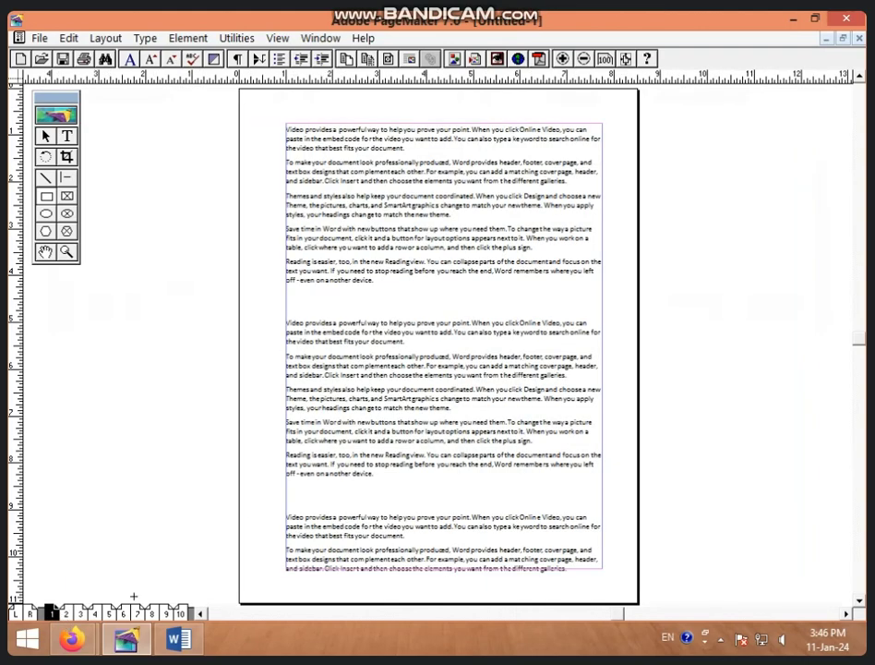
pyautogui.click(67, 613)
pyautogui.click(103, 614)
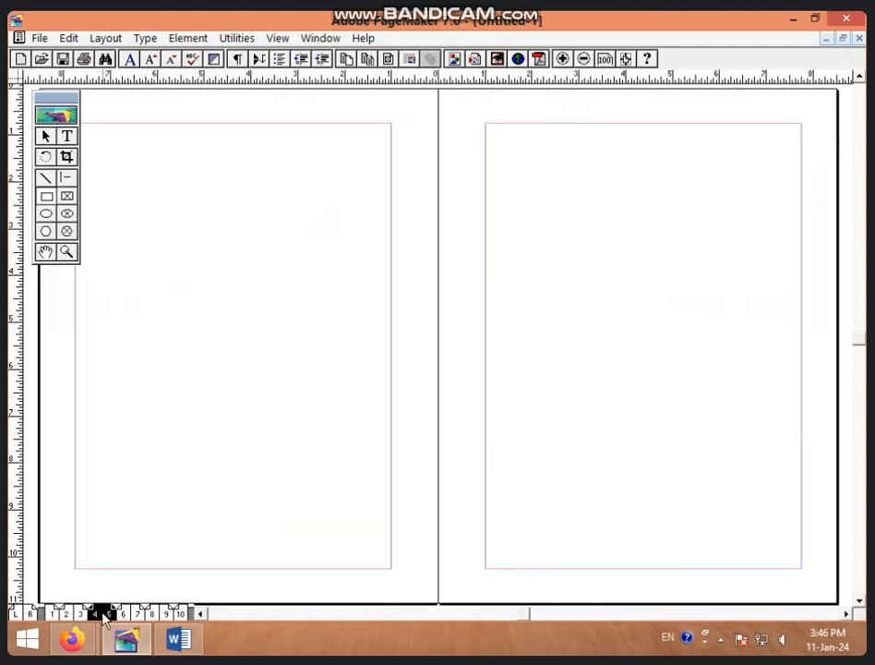
pyautogui.click(51, 613)
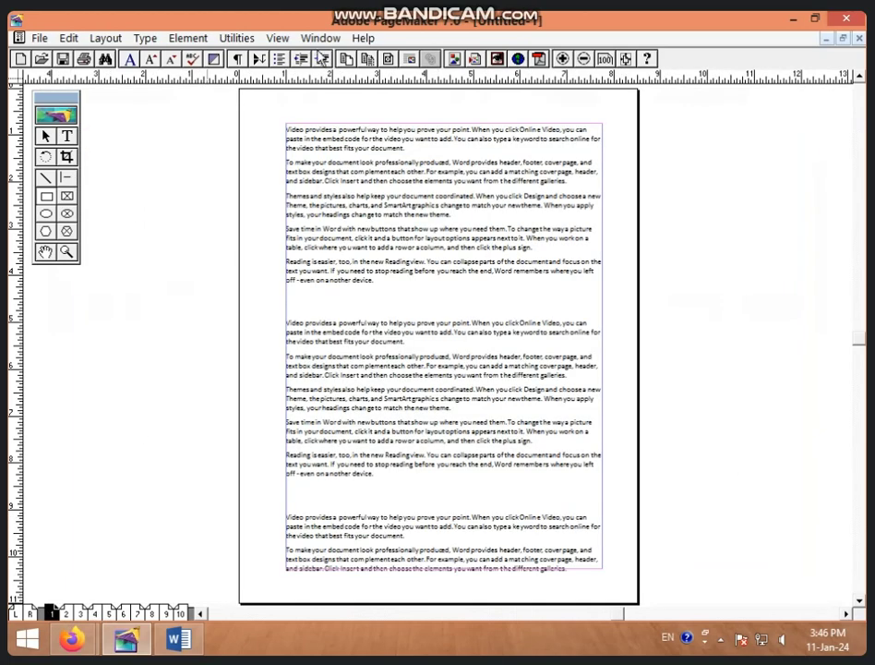
pyautogui.click(366, 59)
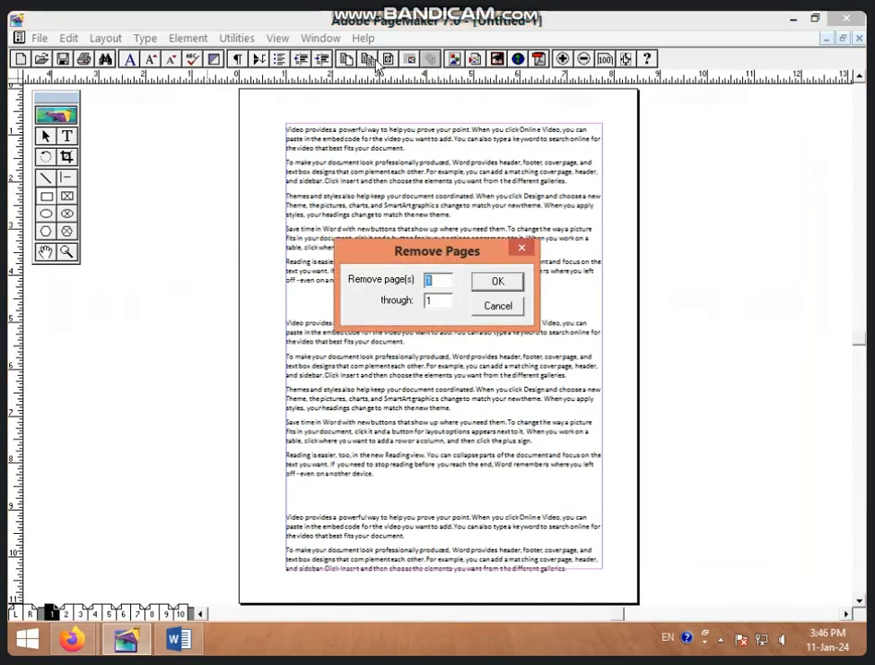
pyautogui.doubleClick(441, 301)
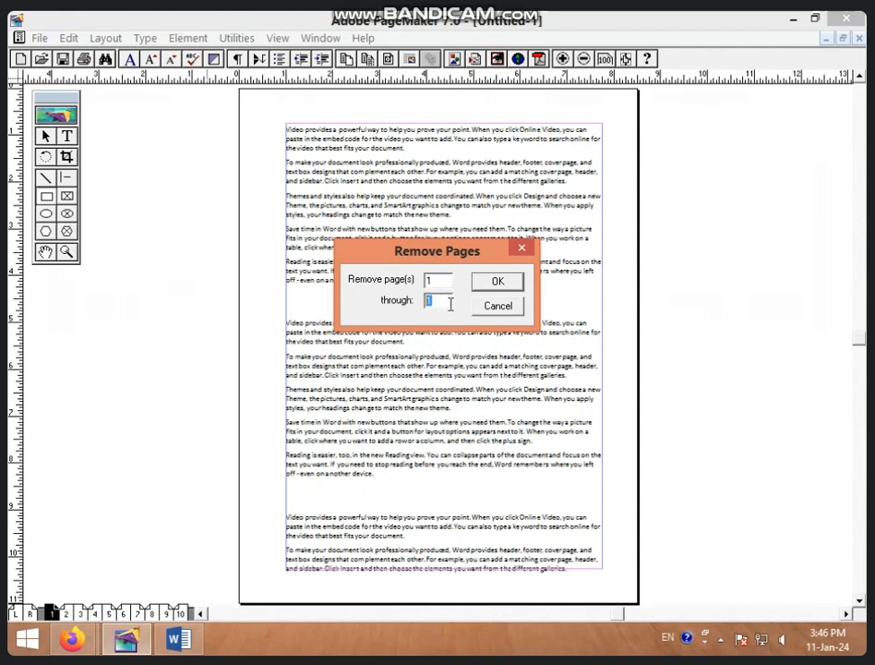
pyautogui.click(495, 282)
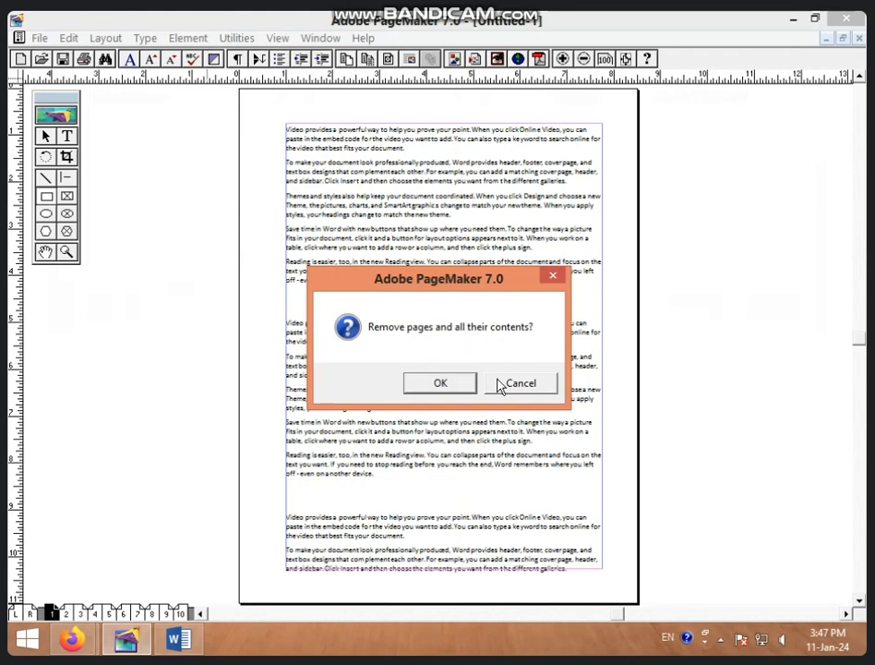
pyautogui.click(461, 383)
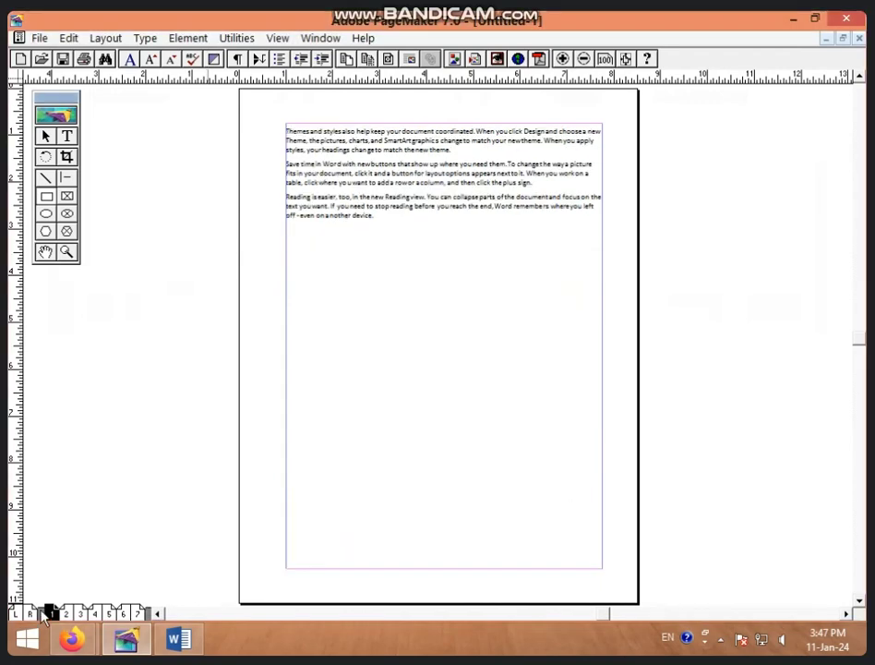
# - Remove only page 6 of the last spread together with its contents
pyautogui.click(66, 613)
pyautogui.click(53, 613)
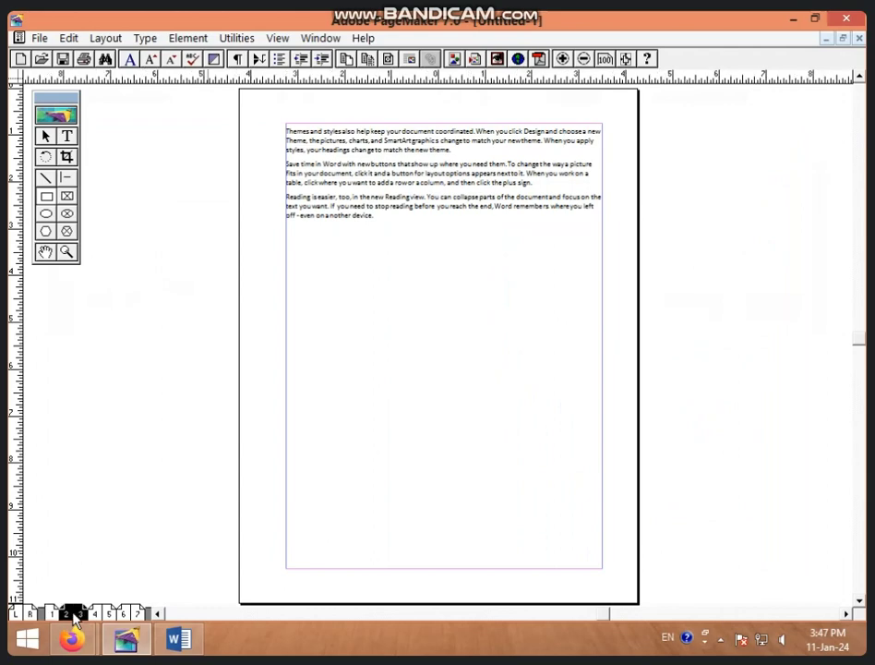
pyautogui.click(66, 613)
pyautogui.click(95, 613)
pyautogui.click(134, 613)
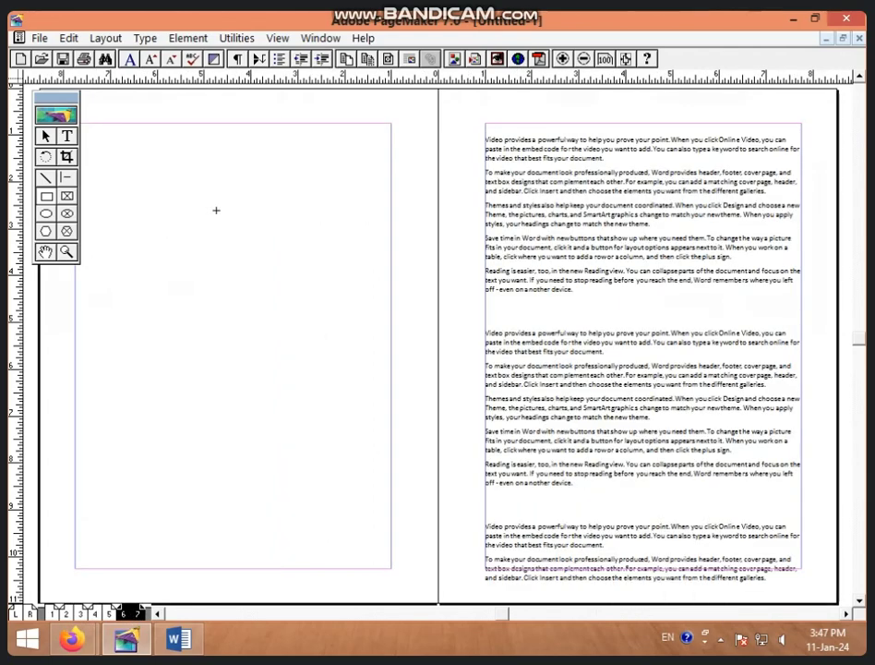
pyautogui.click(46, 196)
pyautogui.click(323, 58)
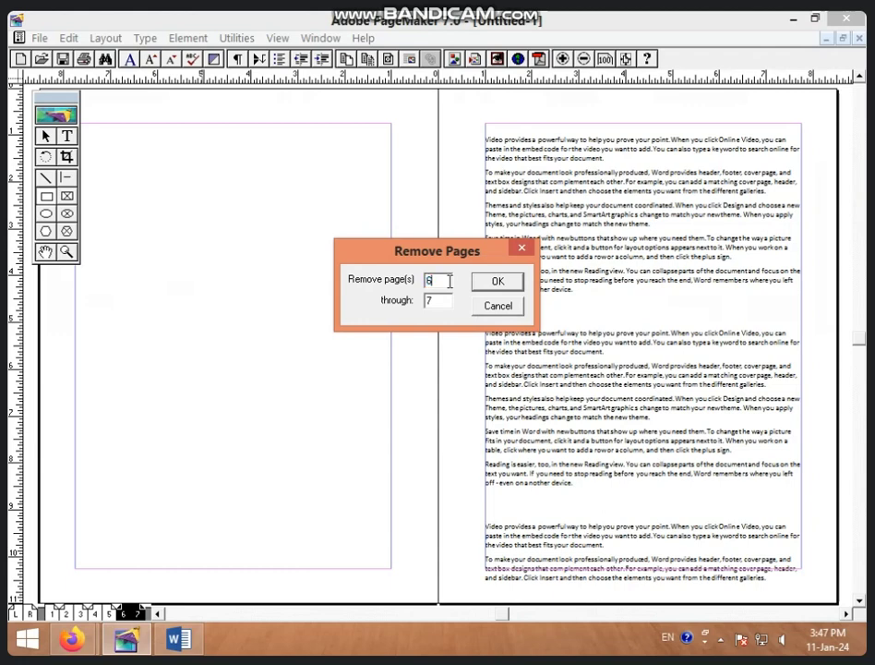
pyautogui.moveTo(439, 300); pyautogui.dragTo(377, 305)
pyautogui.write('6')
pyautogui.click(506, 280)
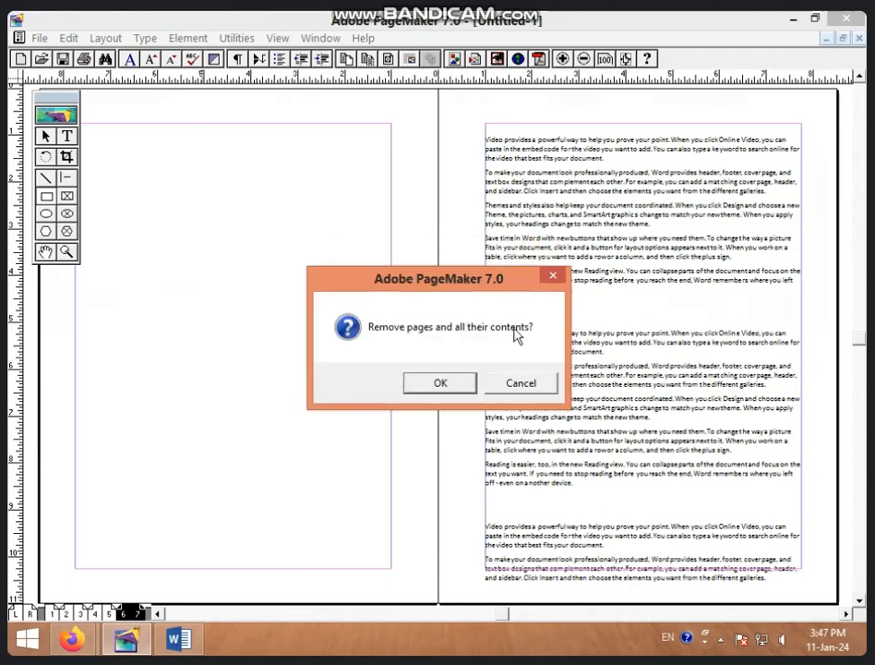
pyautogui.click(435, 384)
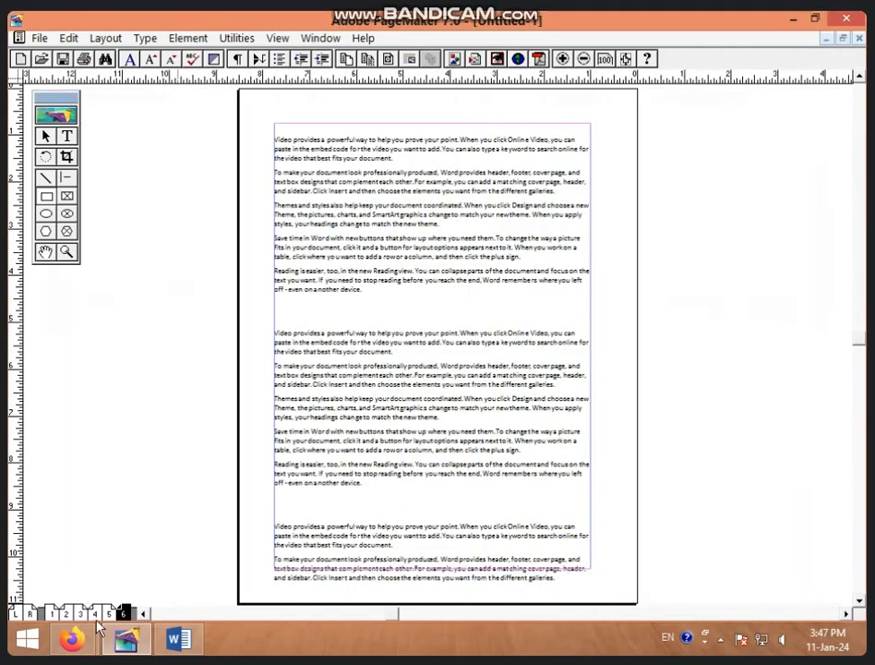
# - Look through the remaining pages of the publication and the master pages, ending on page 6
pyautogui.click(111, 614)
pyautogui.click(80, 614)
pyautogui.click(52, 614)
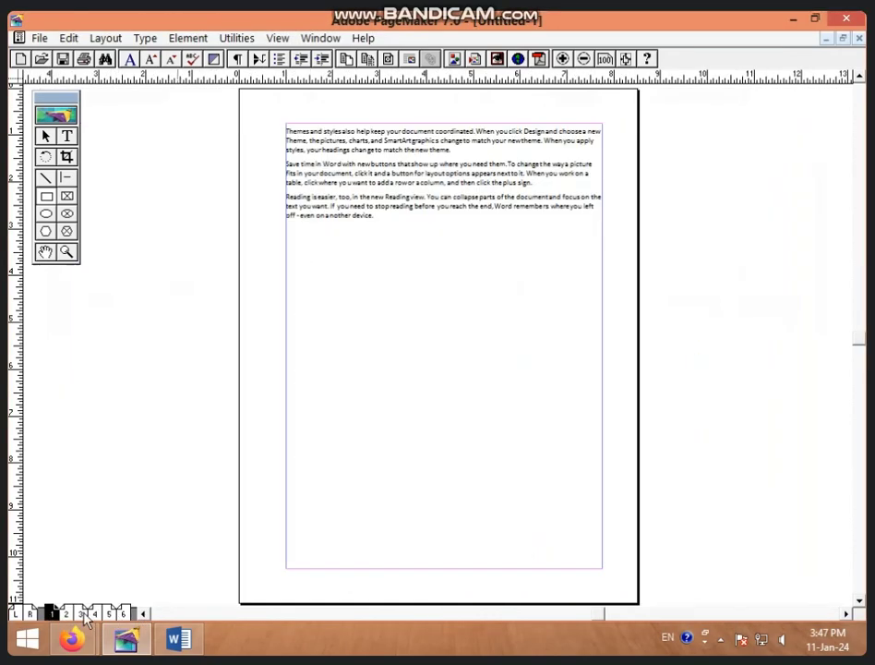
pyautogui.click(109, 614)
pyautogui.click(123, 614)
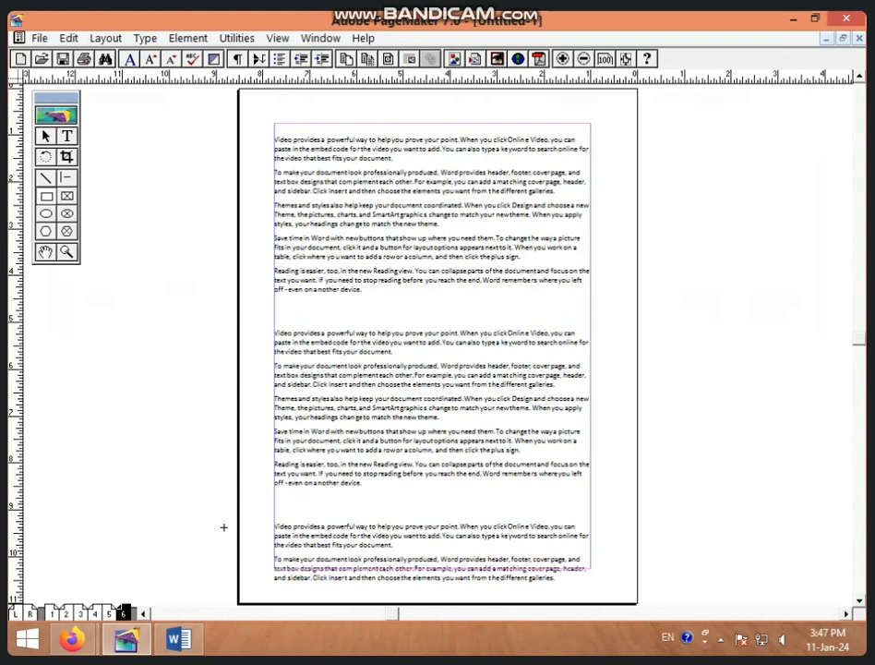
pyautogui.click(22, 613)
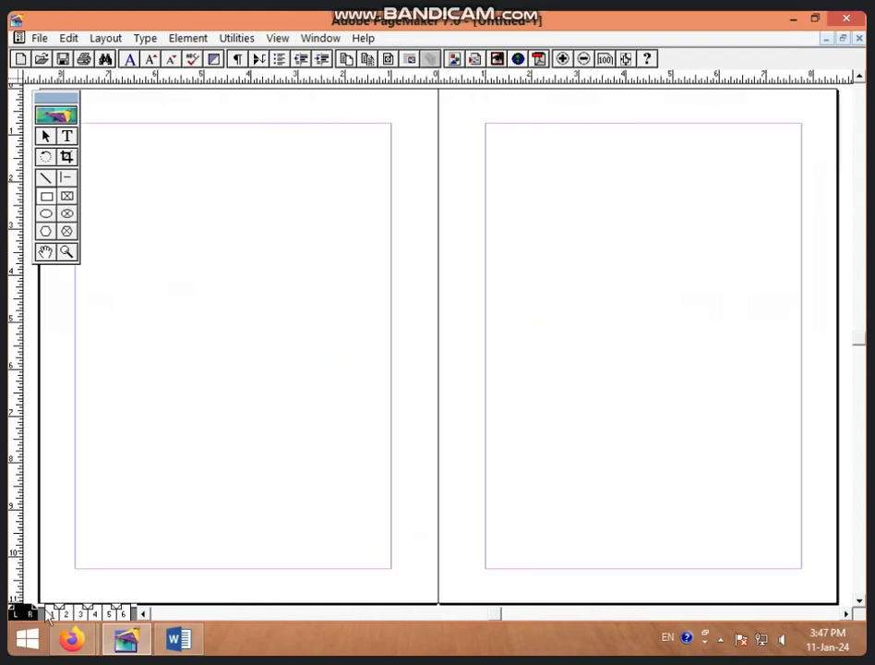
pyautogui.click(123, 613)
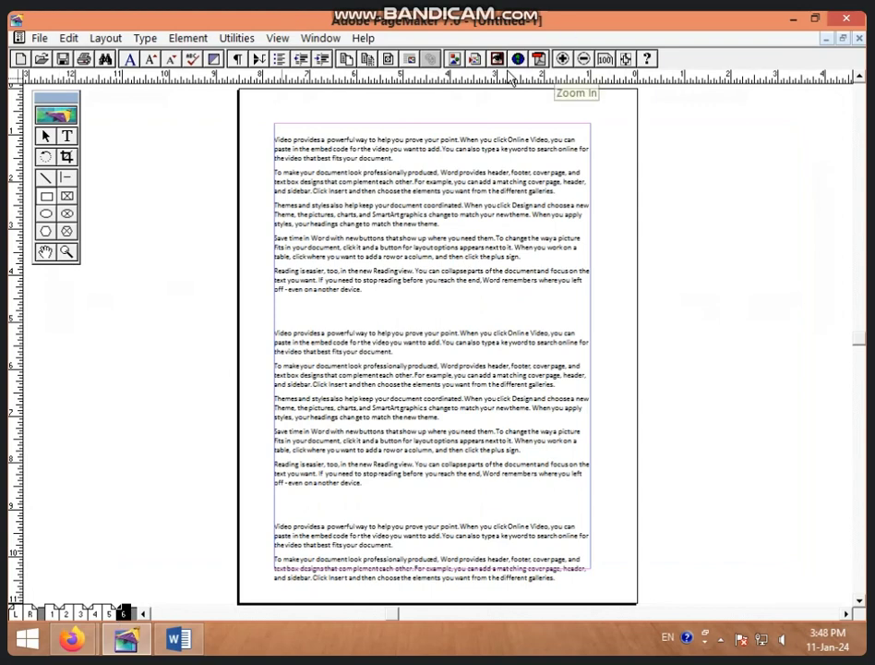
# - View the Frame Options and Text Wrap settings without changing any of them
pyautogui.click(392, 60)
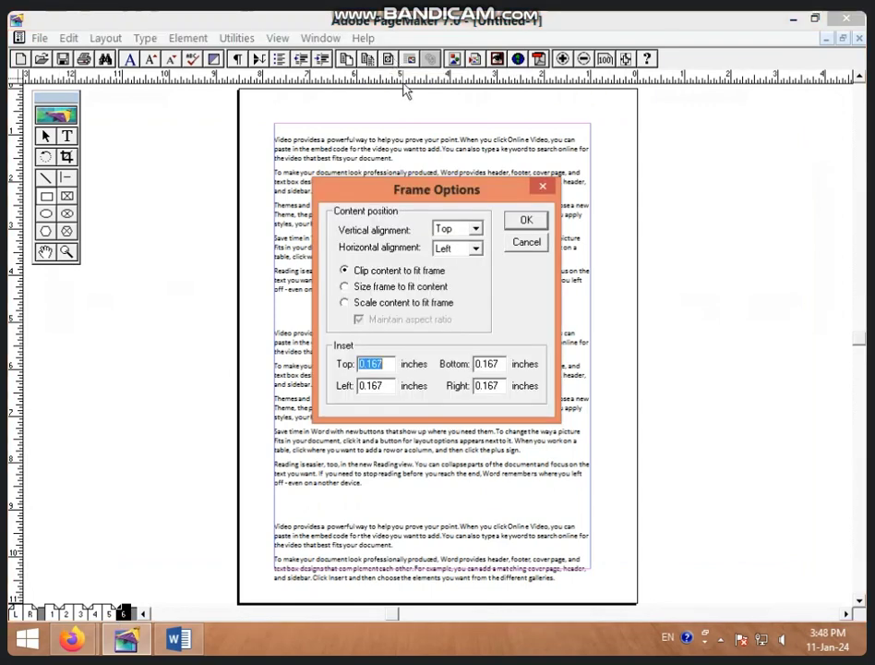
pyautogui.click(543, 186)
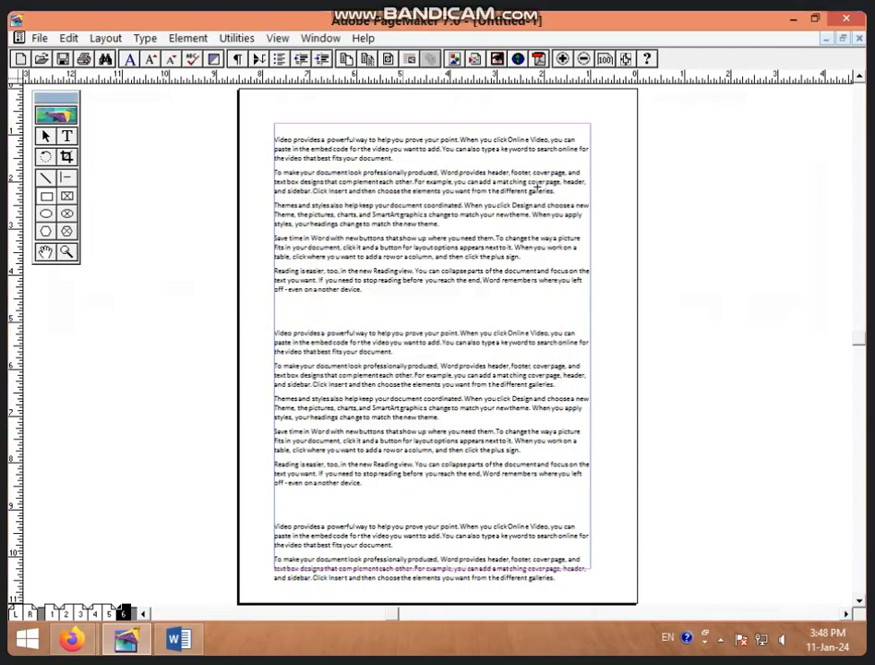
pyautogui.click(412, 59)
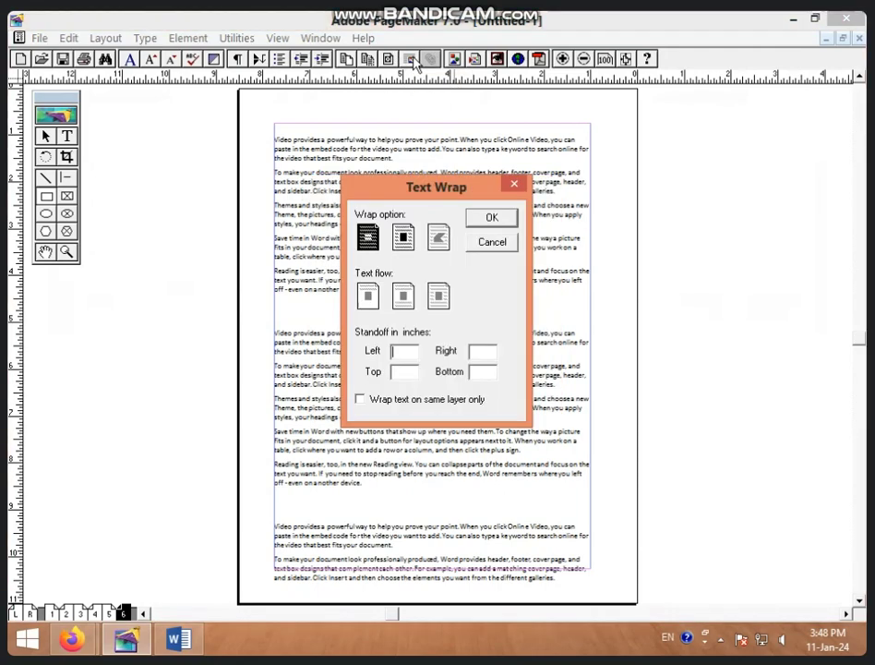
pyautogui.click(492, 219)
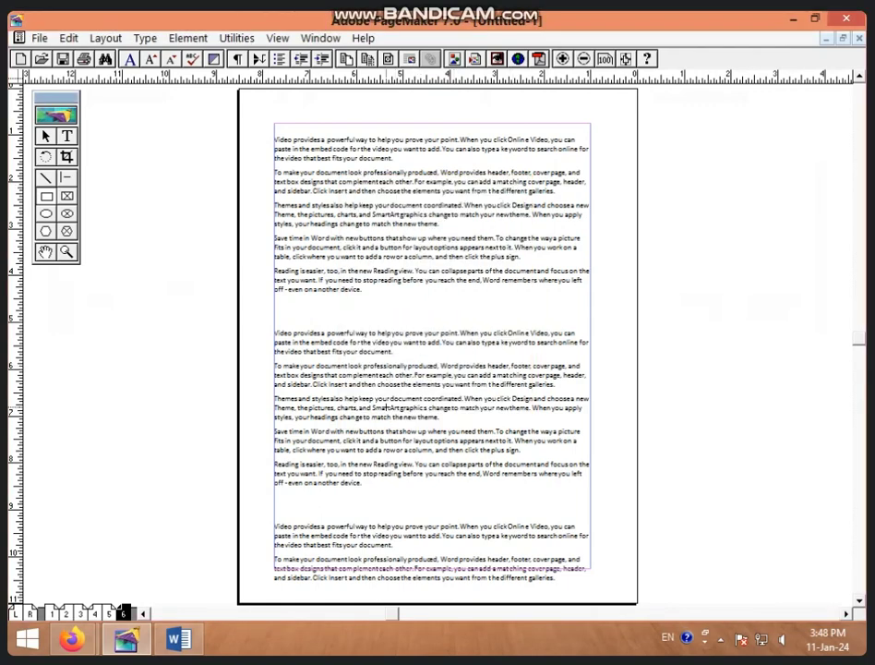
# - Draw a rectangular frame about 3.2 by 2.4 inches below the text on page 1 and move it up over the last paragraphs
pyautogui.click(85, 613)
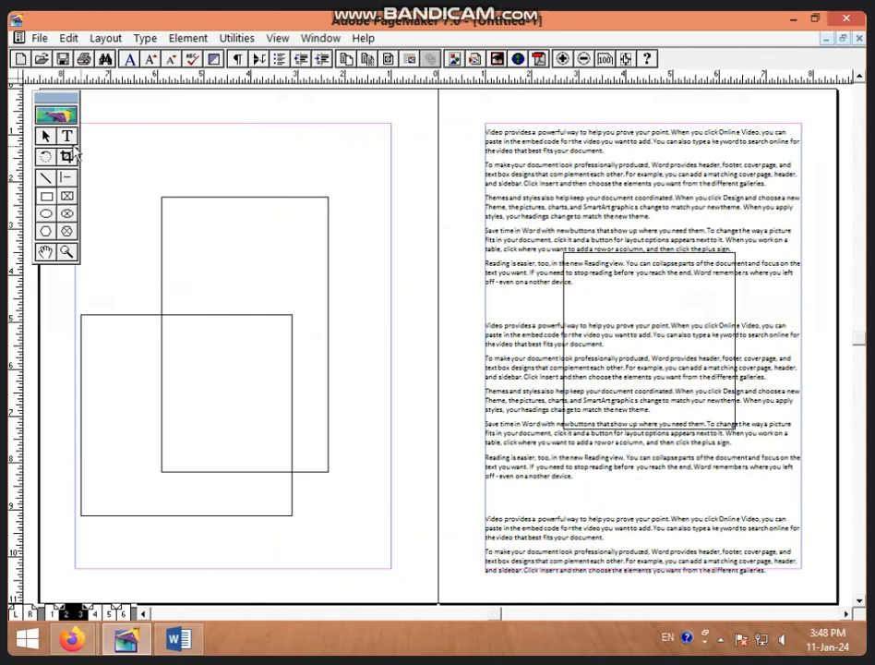
pyautogui.click(53, 615)
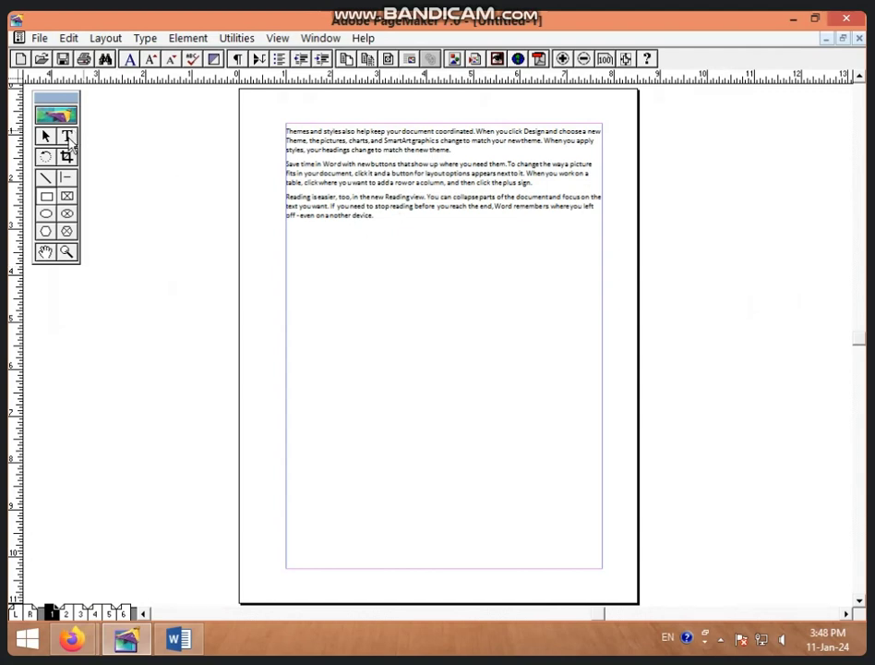
pyautogui.click(67, 197)
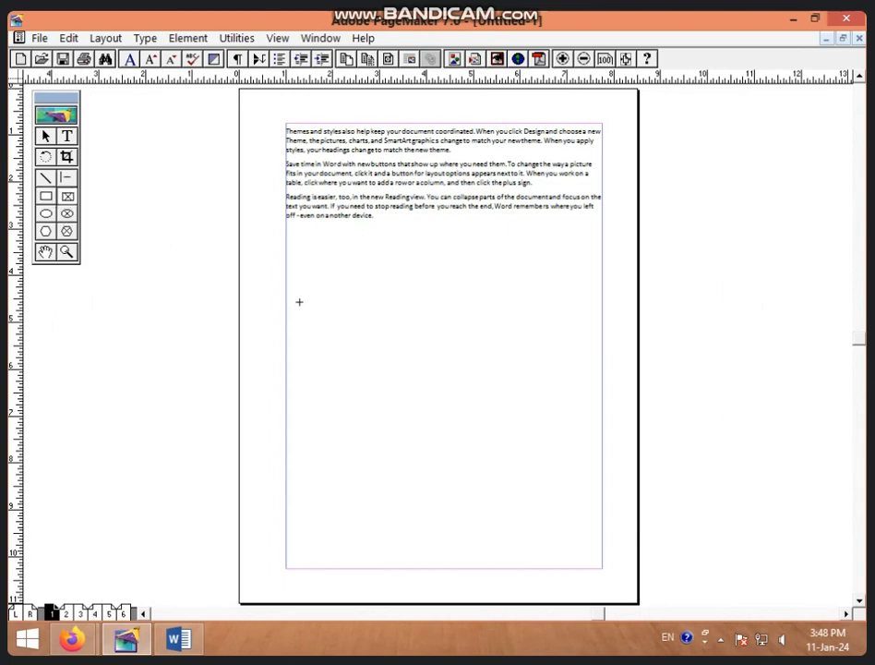
pyautogui.moveTo(321, 259); pyautogui.dragTo(473, 374)
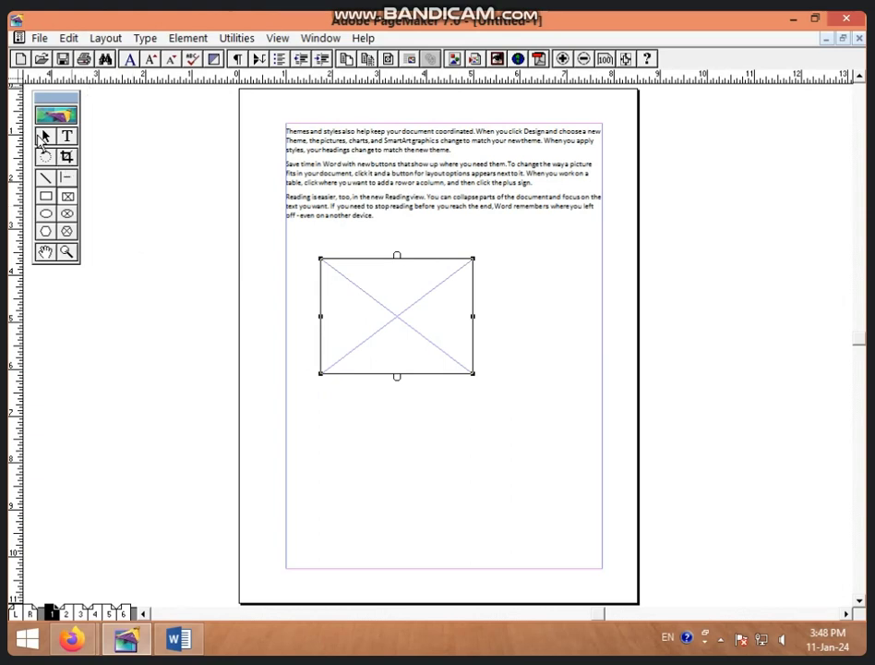
pyautogui.click(44, 137)
pyautogui.moveTo(361, 317); pyautogui.dragTo(363, 244)
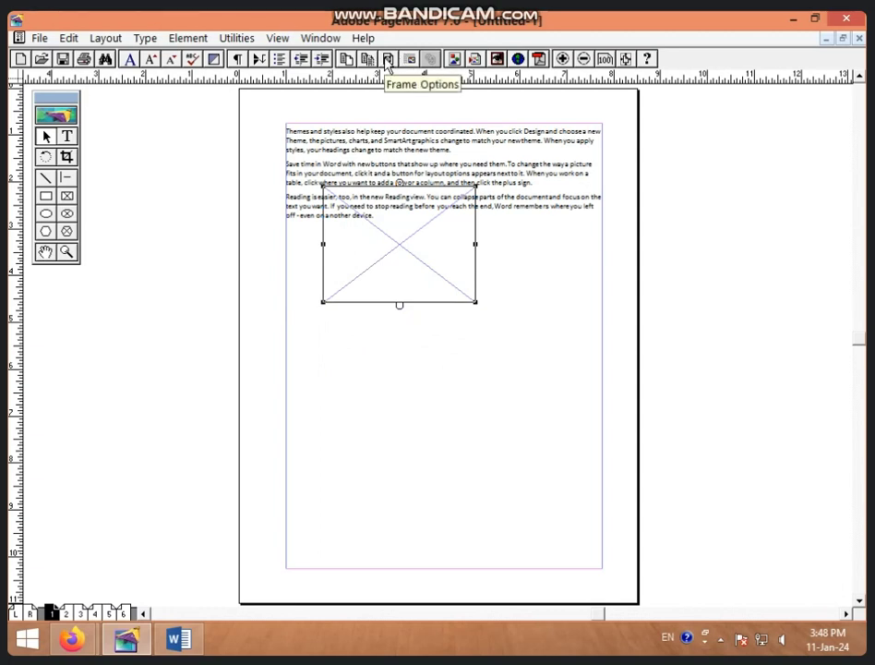
# - Open the Text Wrap settings for the selected frame and move the dialog aside towards the upper edge of the page
pyautogui.click(411, 61)
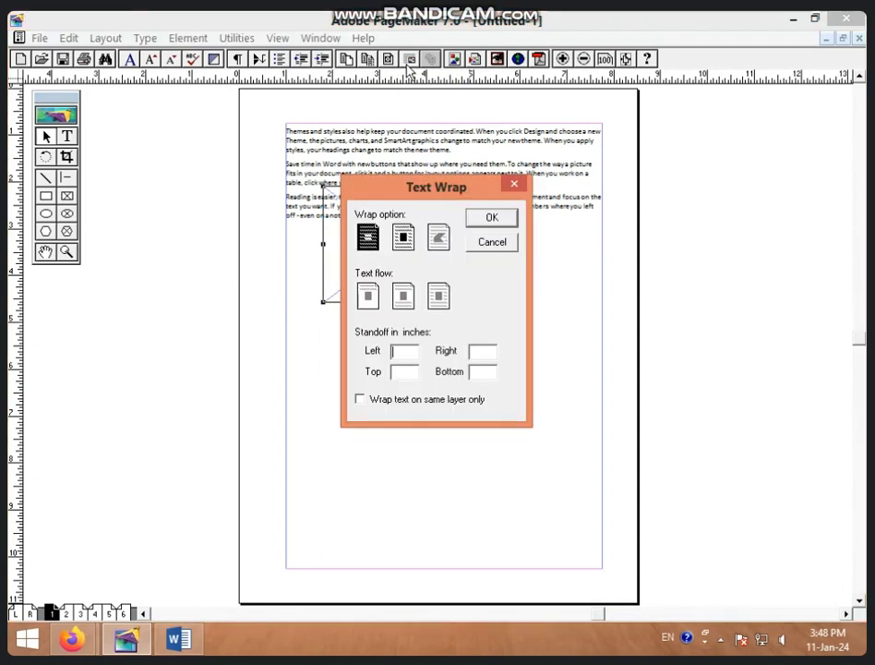
pyautogui.moveTo(406, 189); pyautogui.dragTo(223, 87)
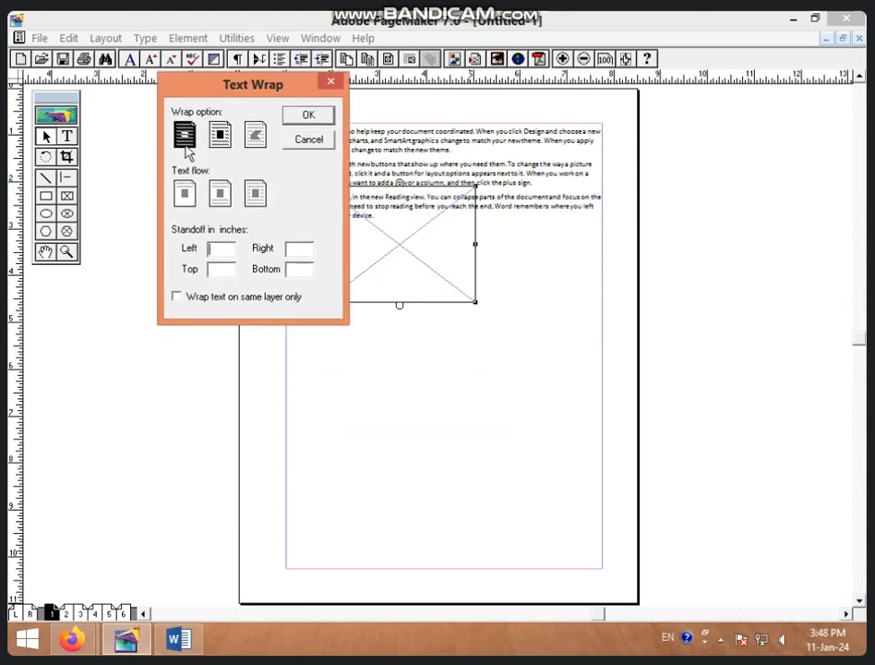